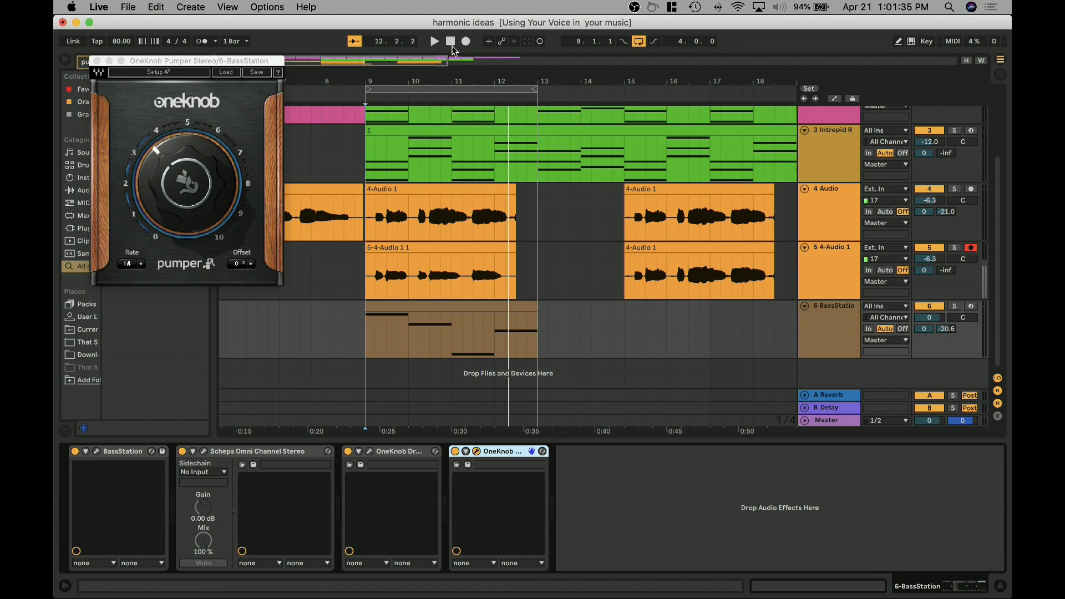
Close the OneKnob Pumper plugin window and play the arrangement from bar 9
click(97, 61)
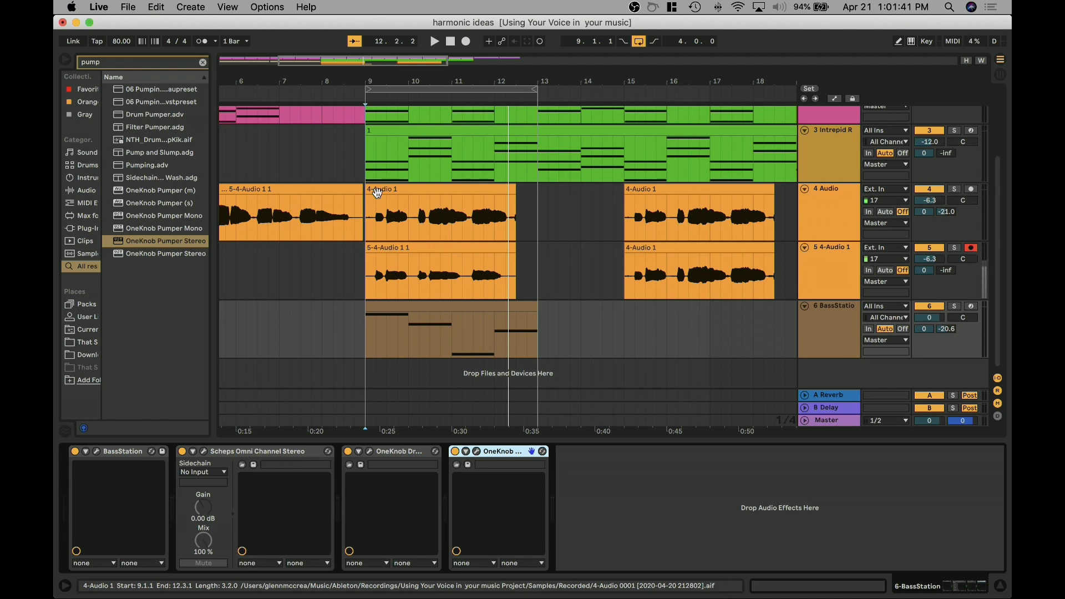
key(space)
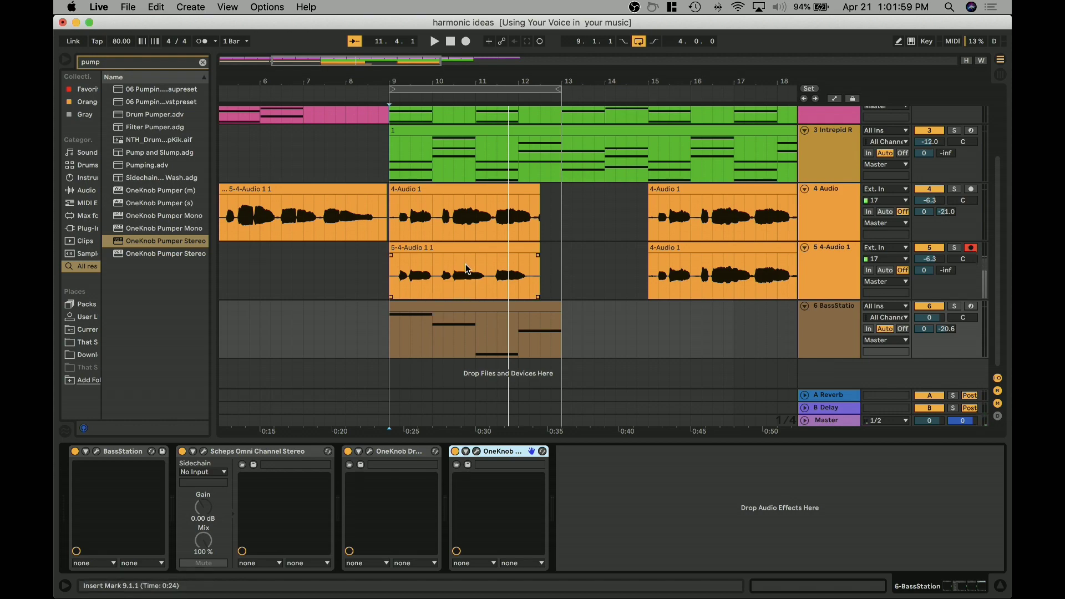
Check OBS Scene 2's Audio Input Capture source, then show all windows again
key(ctrl+Up)
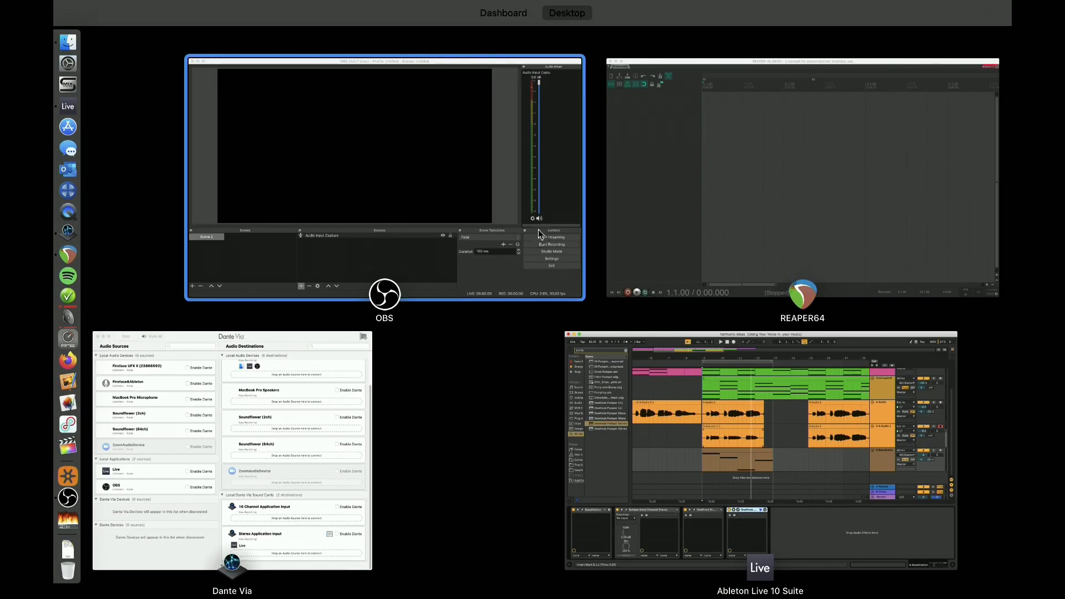
click(451, 209)
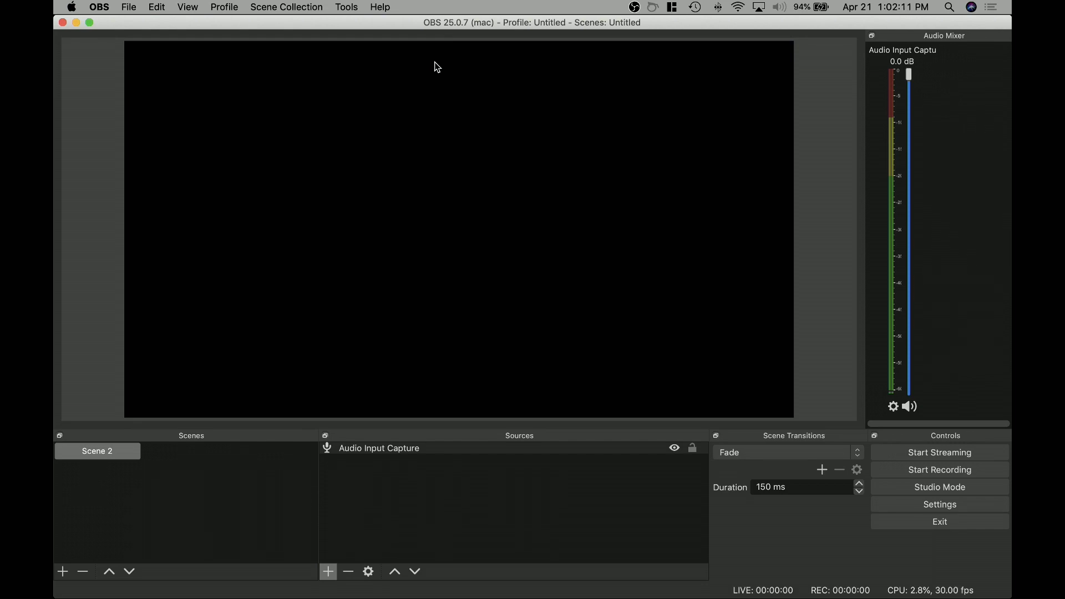
key(ctrl+Up)
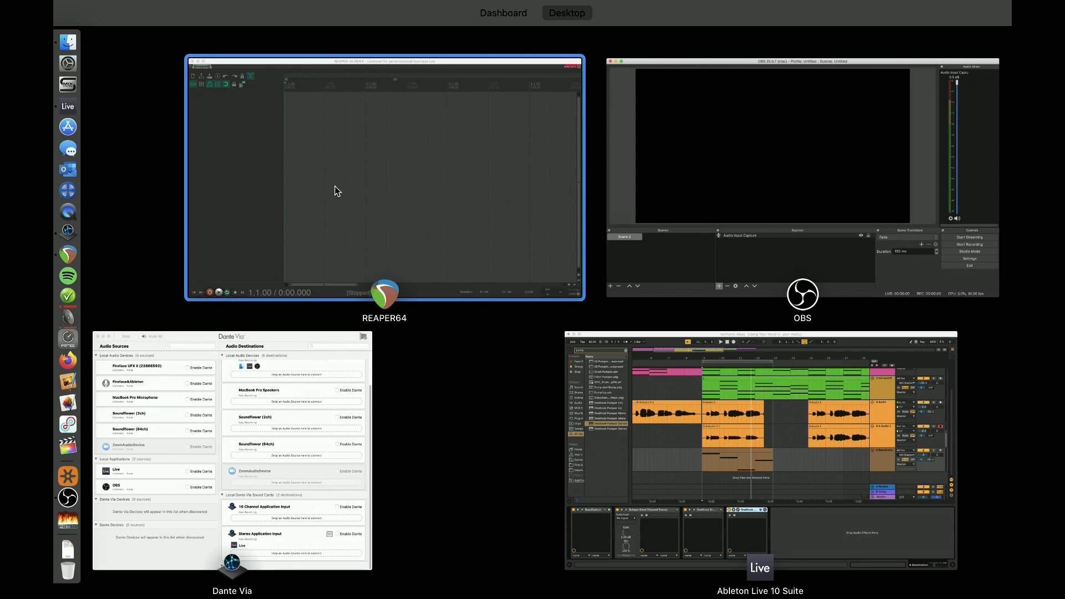
Bring Dante Via forward and scroll Audio Destinations to the Stereo Application Input
click(299, 384)
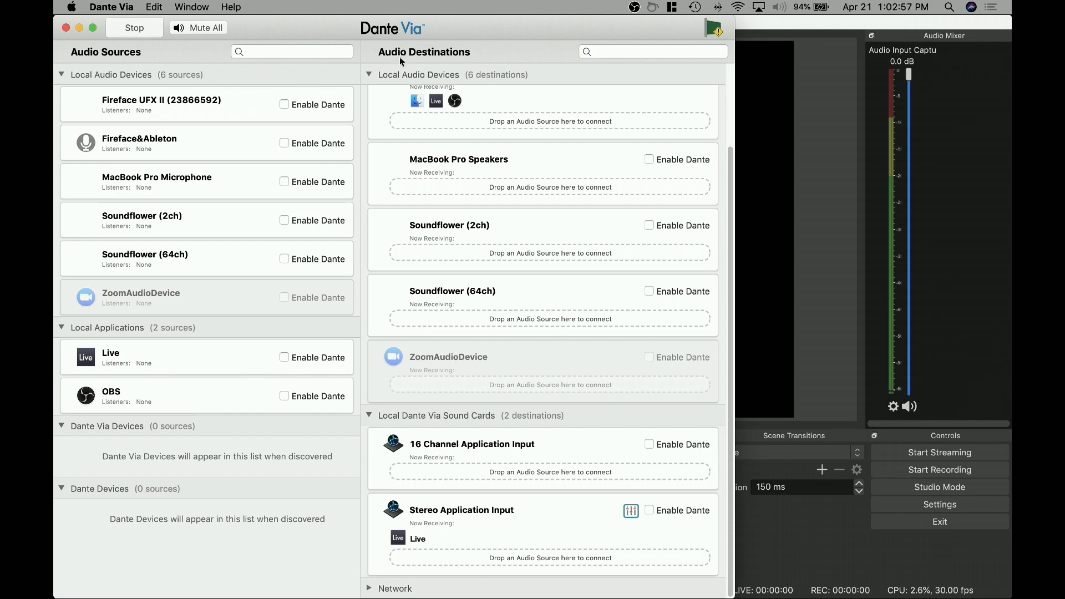
scroll(502, 173, up, 3)
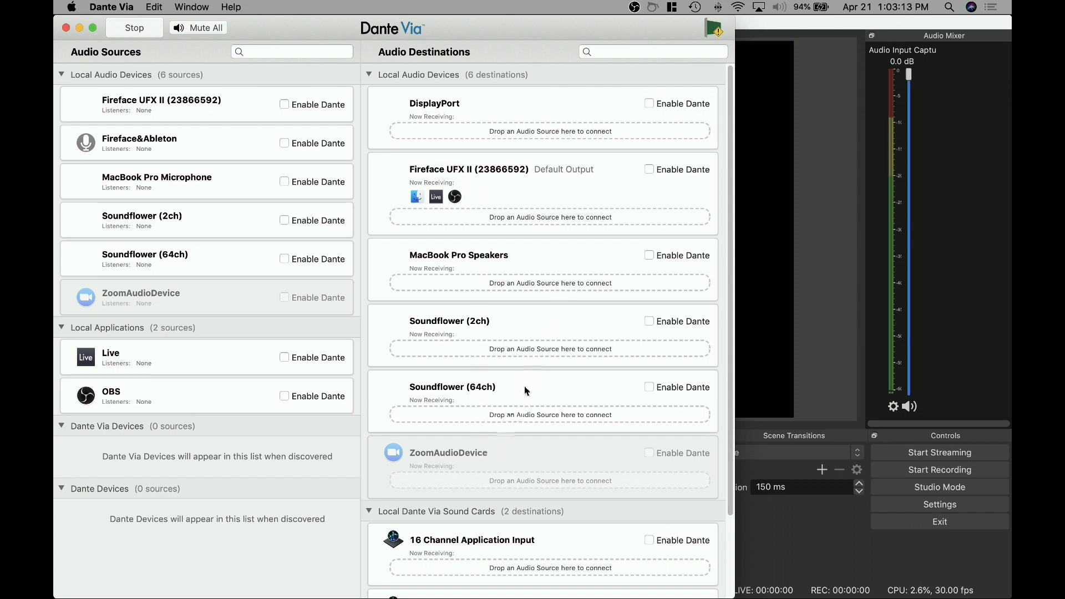
scroll(487, 359, down, 4)
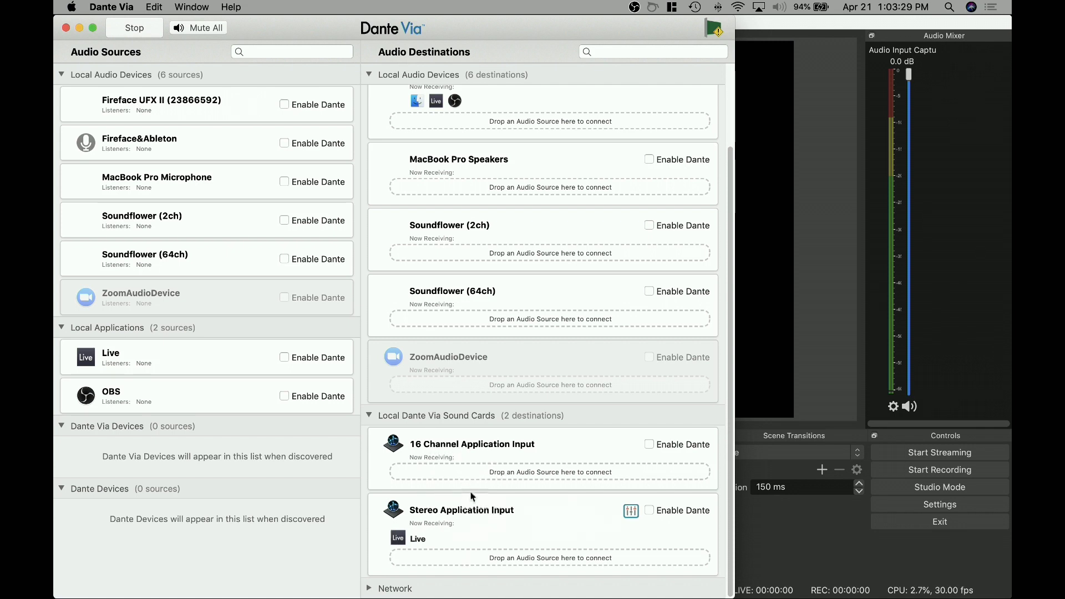
mouse_move(465, 541)
scroll(459, 538, down, 1)
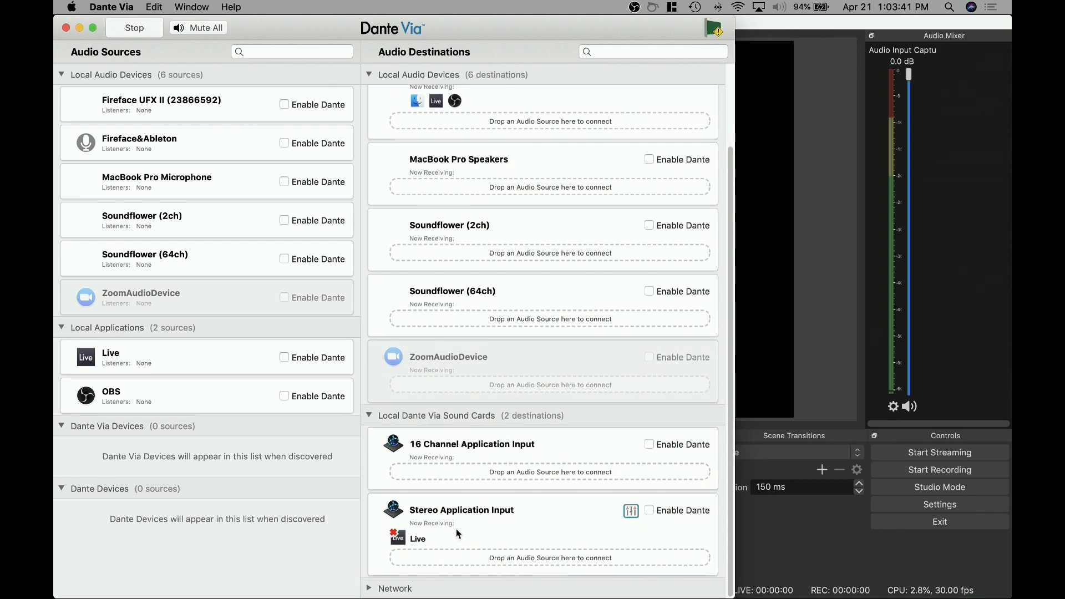
Disconnect Live from the Stereo Application Input, then drag Live back onto it
click(401, 534)
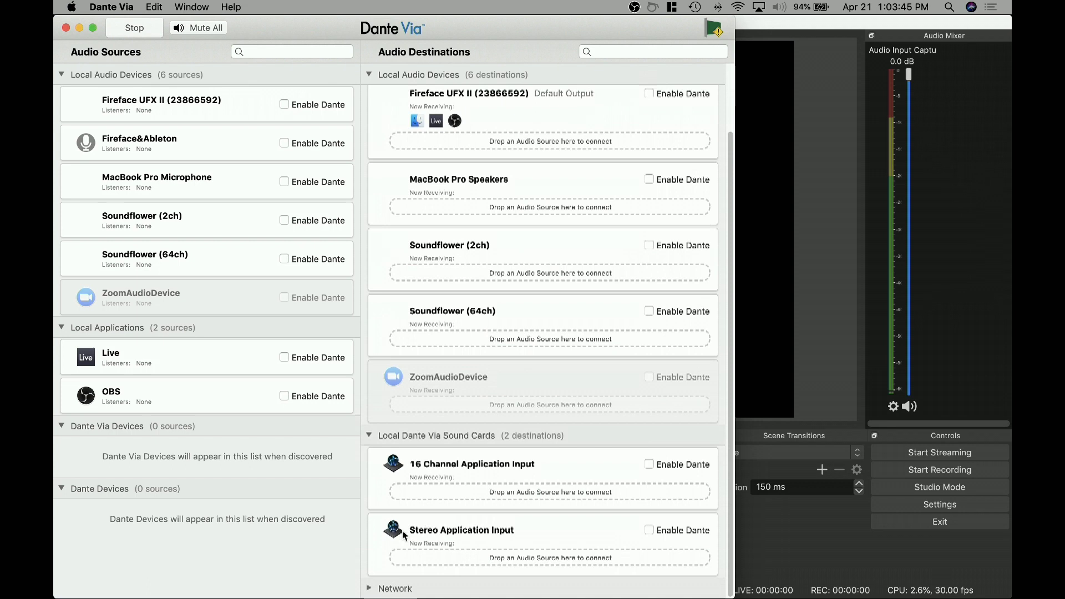
click(146, 357)
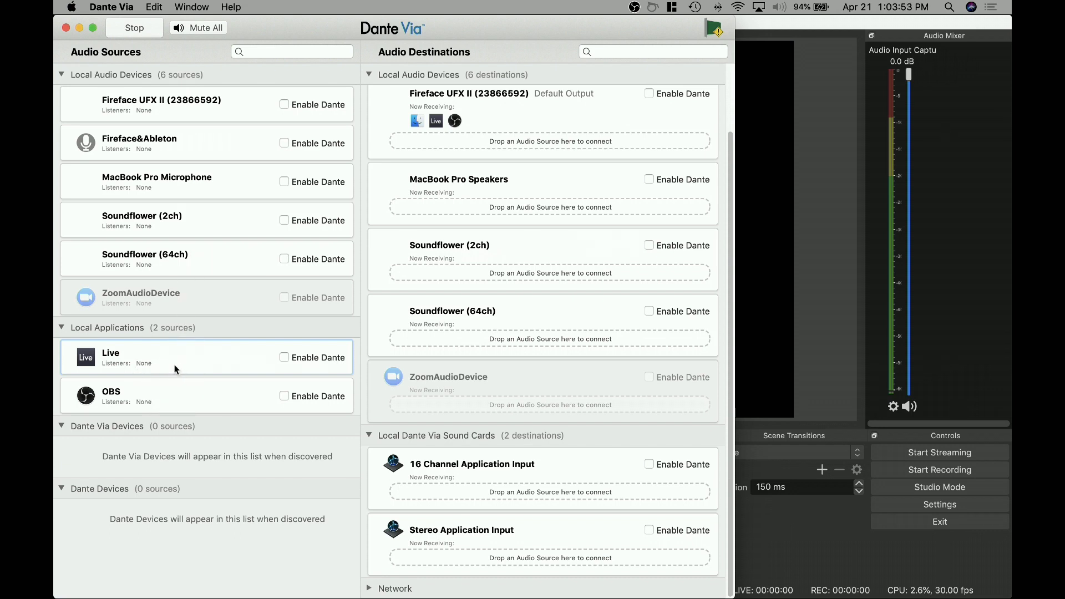
drag(174, 365, 459, 553)
scroll(450, 527, down, 1)
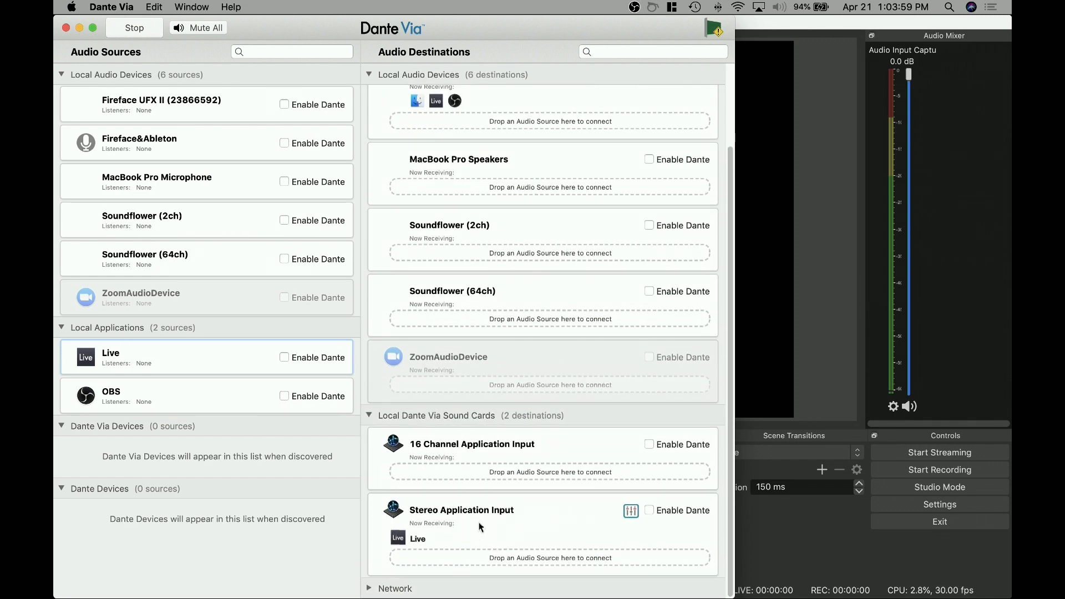
Set Ableton Live's Audio Output Device to Dante Via Stereo (2 In, 2 Out) in Preferences
mouse_move(411, 541)
key(ctrl+Up)
click(405, 175)
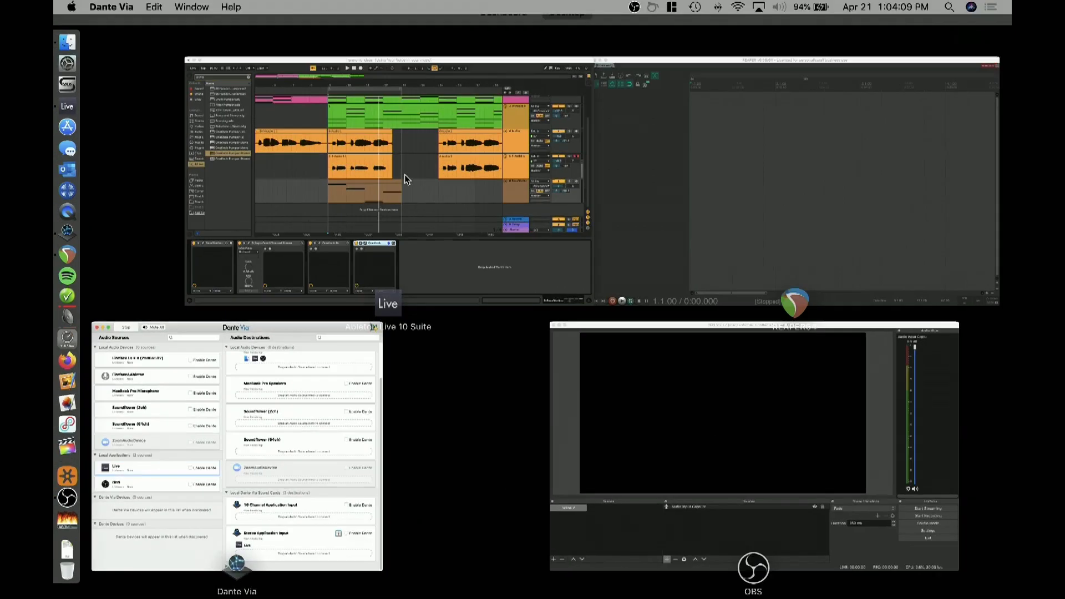
key(super+comma)
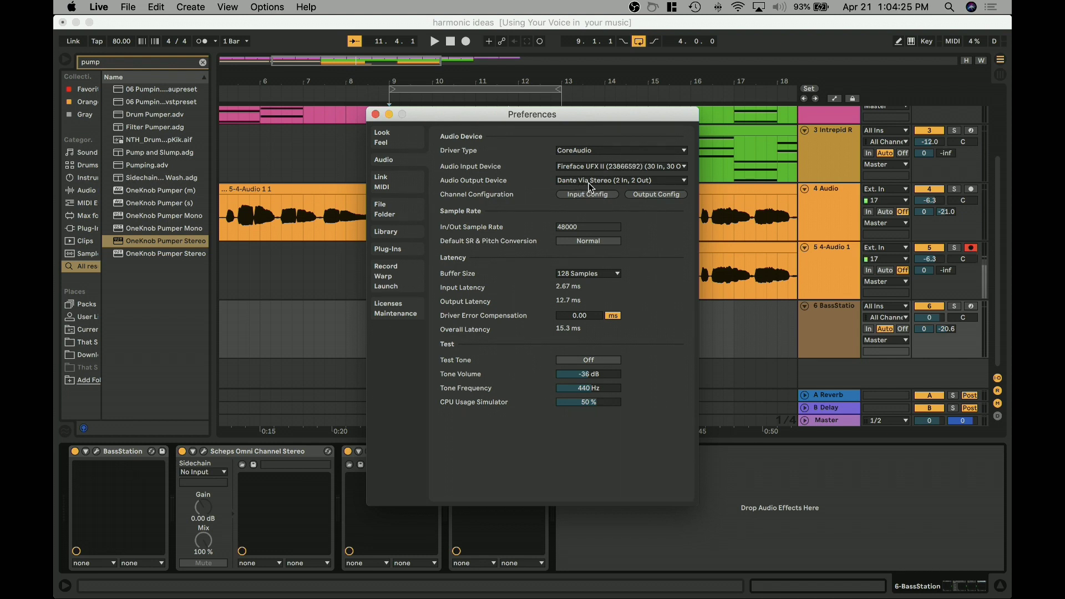
click(627, 182)
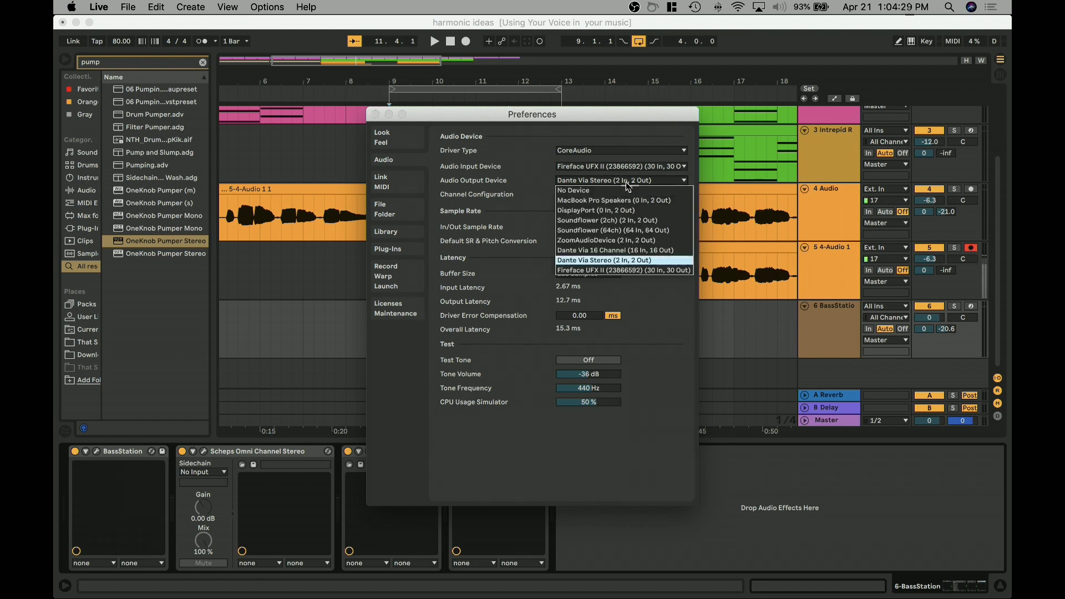
click(608, 262)
click(375, 114)
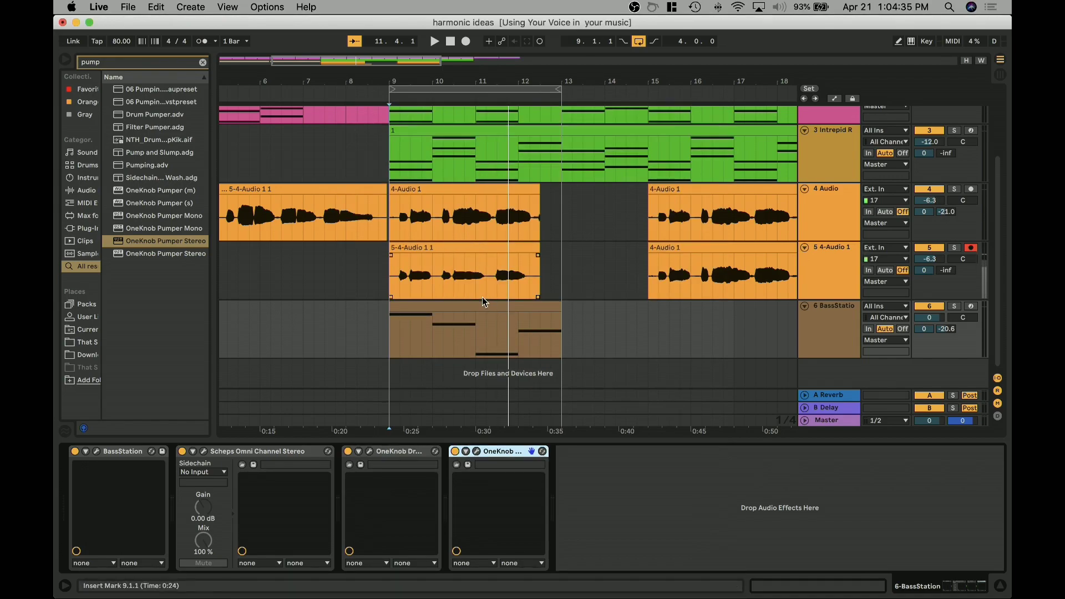
Bring Dante Via to the front, briefly switching to Ableton Live and back
key(ctrl+Up)
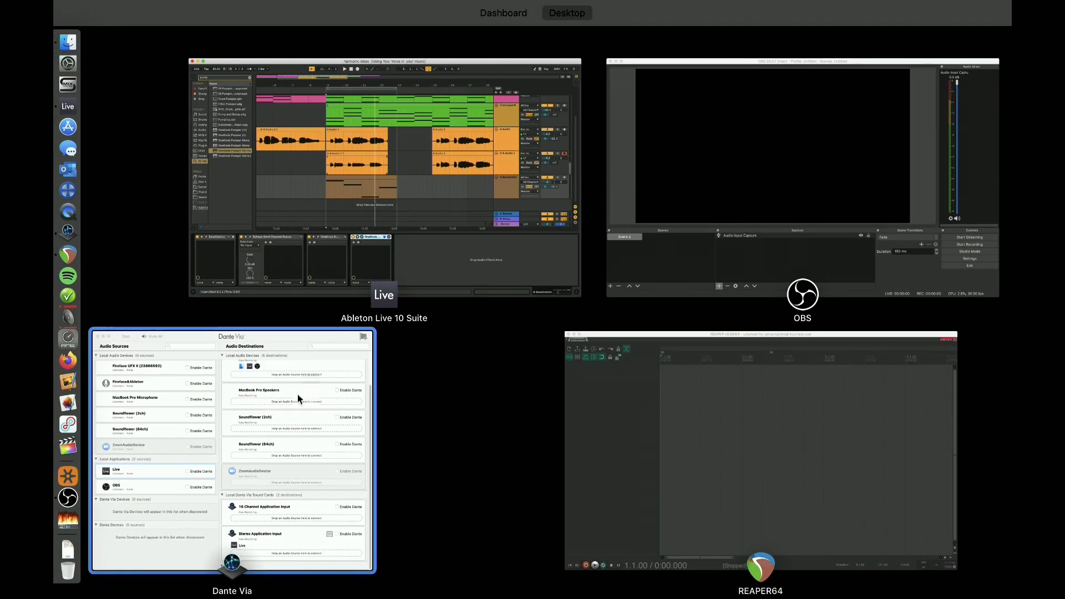
click(298, 395)
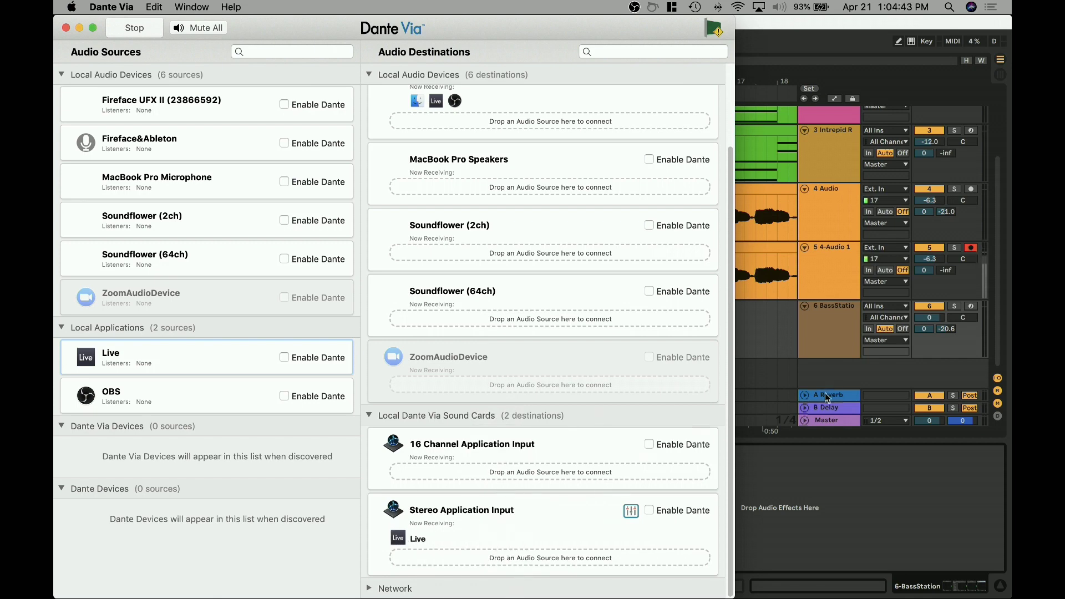
click(781, 346)
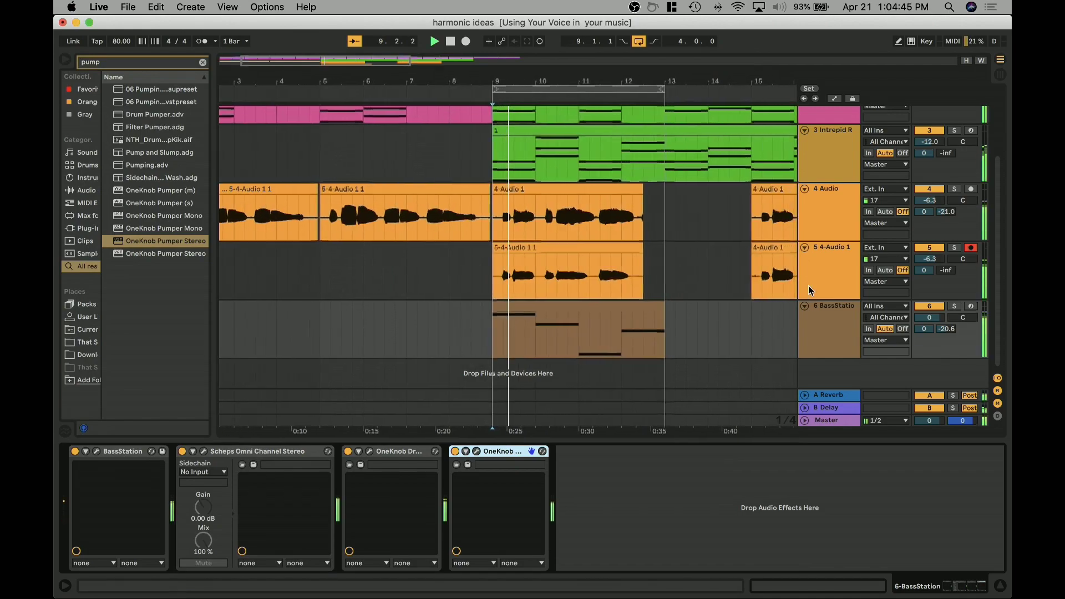
key(ctrl+Up)
click(264, 508)
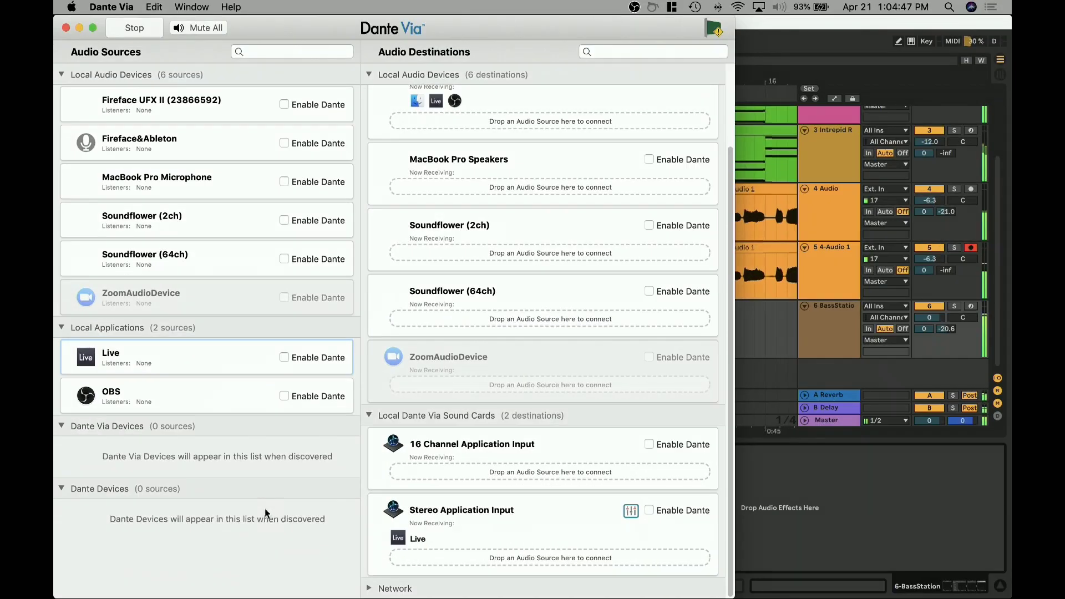
Scroll Dante Via's Audio Destinations to confirm Stereo Application Input receives Live
scroll(497, 515, up, 2)
scroll(497, 515, down, 1)
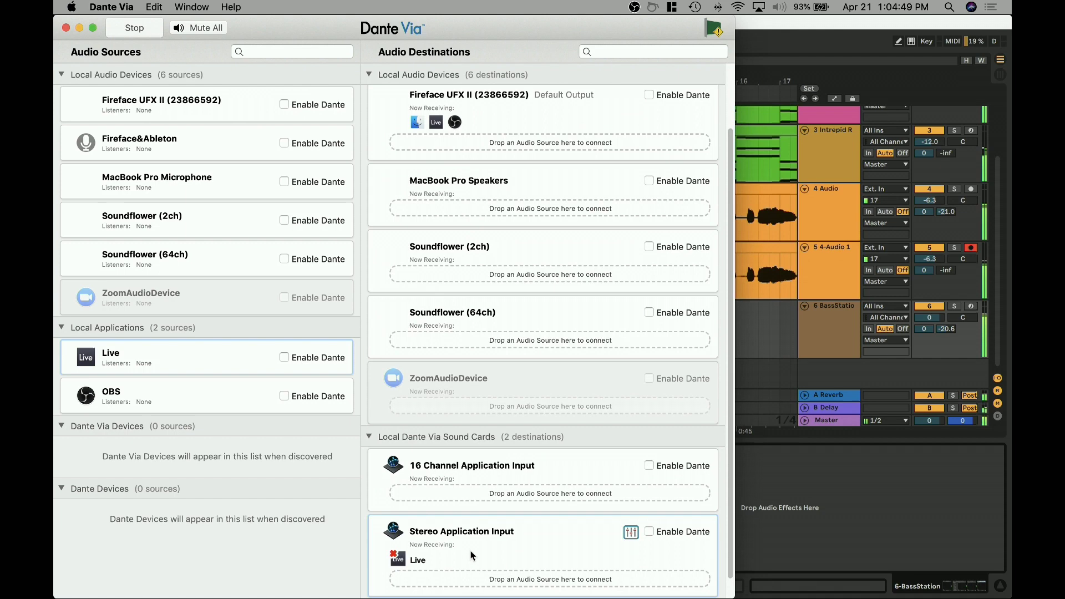
scroll(478, 232, up, 3)
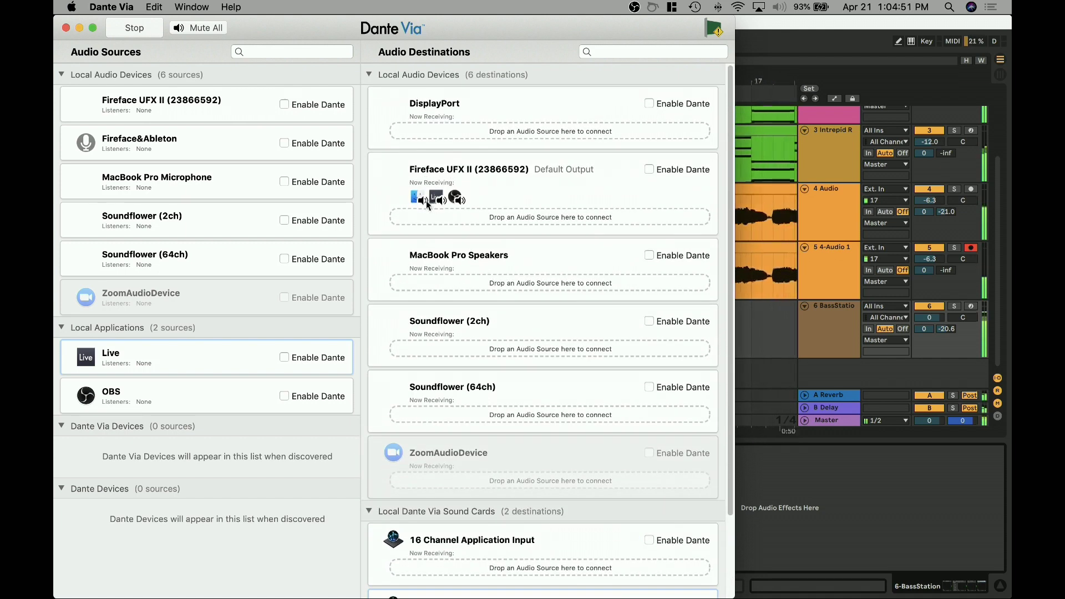
scroll(499, 444, down, 5)
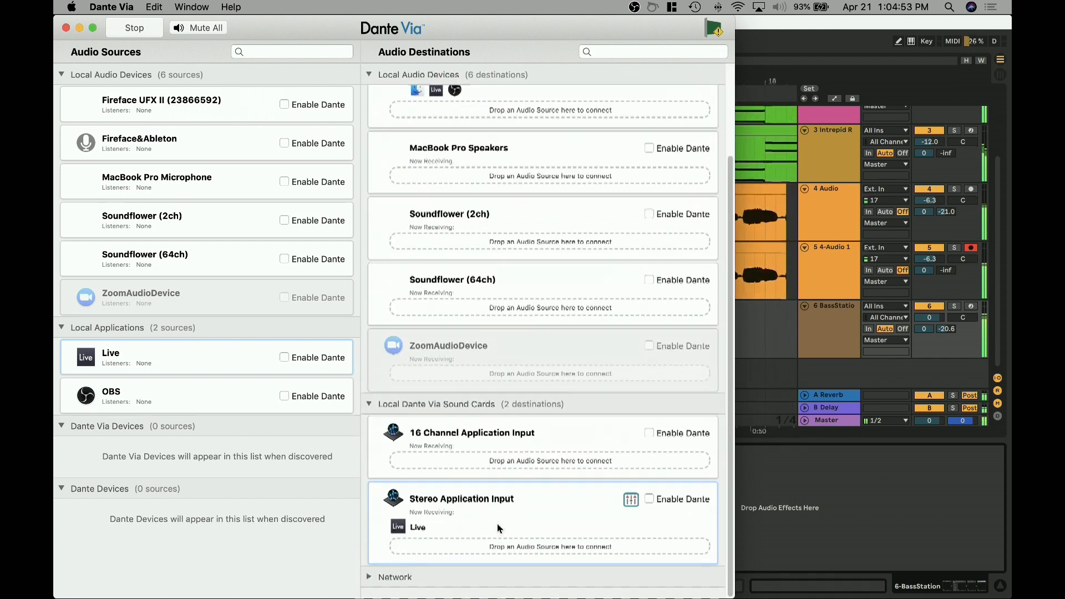
mouse_move(399, 545)
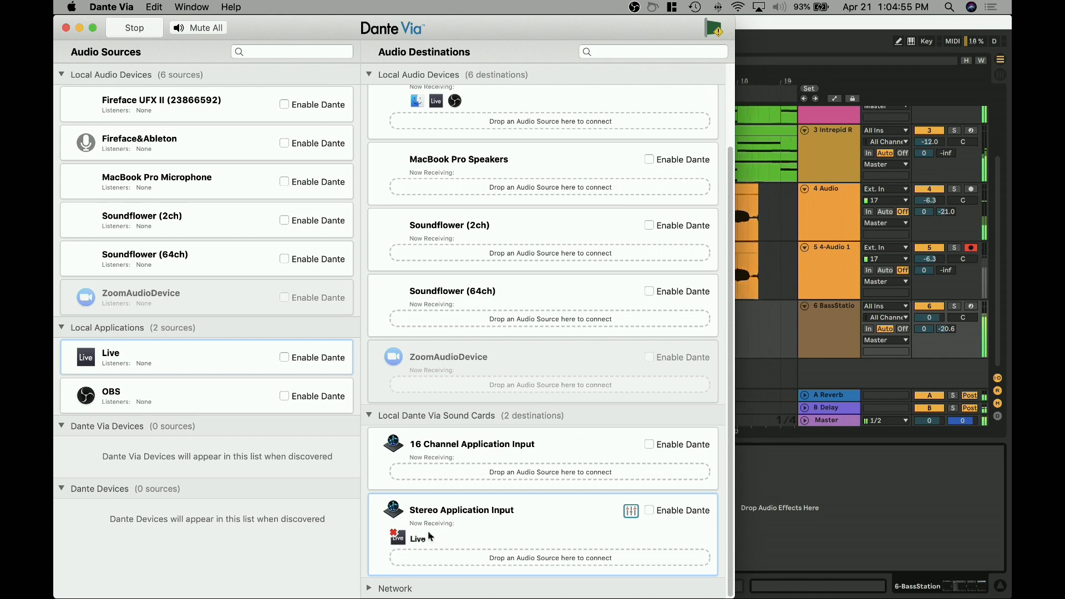
scroll(434, 534, up, 1)
scroll(435, 533, up, 10)
Set Ableton's insert mark at bar 11, then return to Dante Via
click(787, 199)
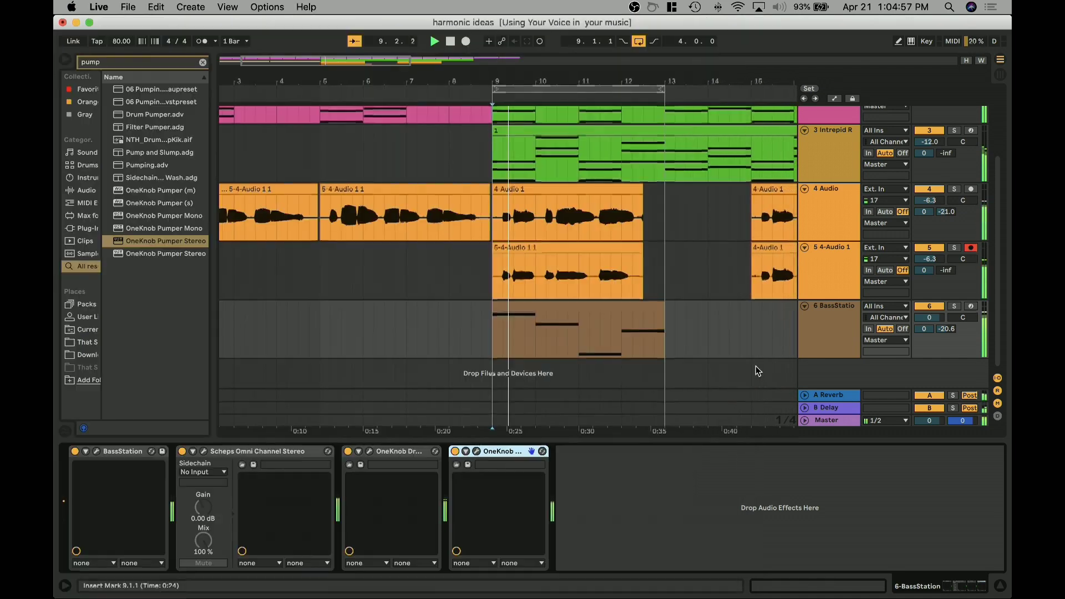
click(584, 324)
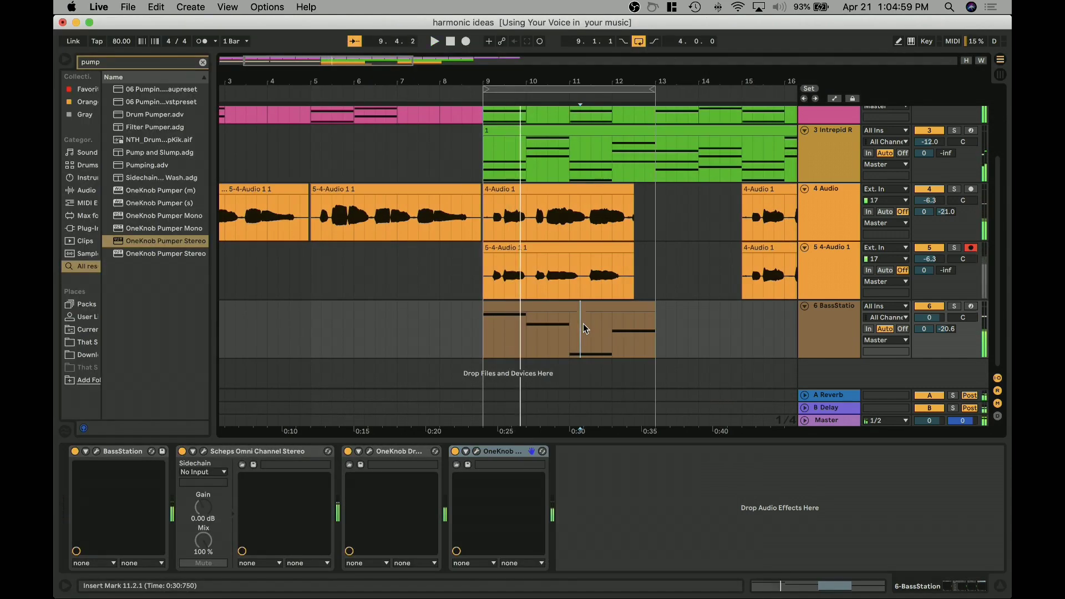
key(ctrl+Up)
click(195, 396)
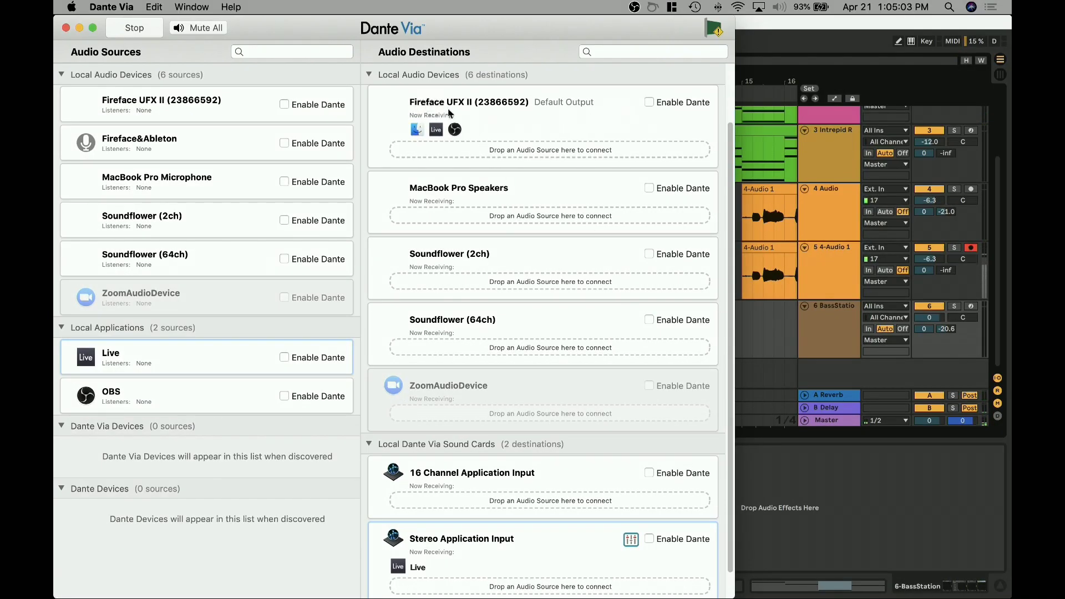
Scroll Dante Via's Audio Destinations up and down to review which receive Live
scroll(469, 121, up, 1)
scroll(469, 120, up, 3)
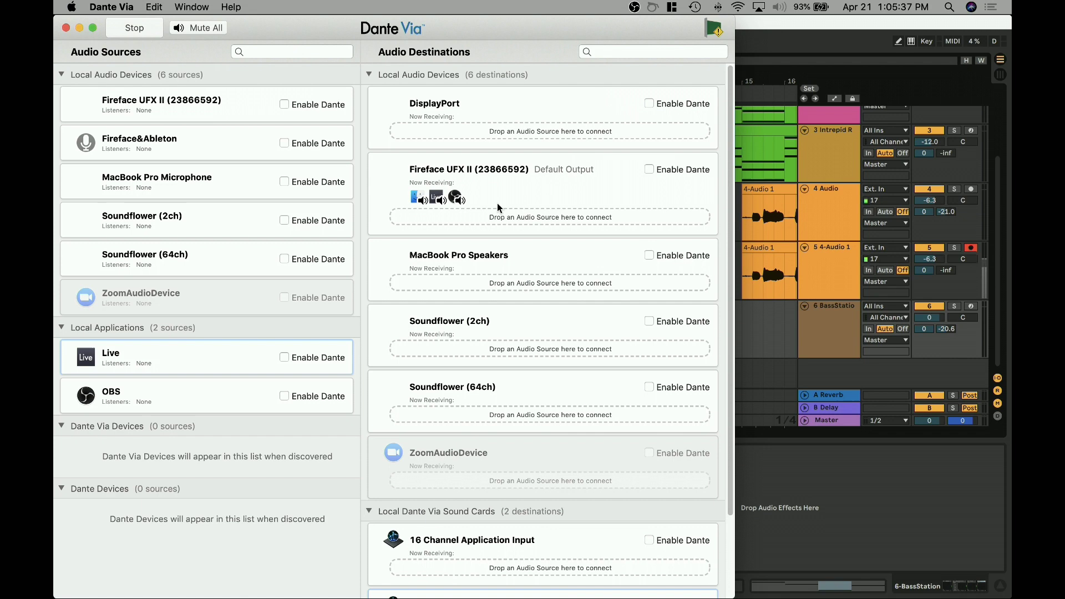
scroll(478, 277, down, 2)
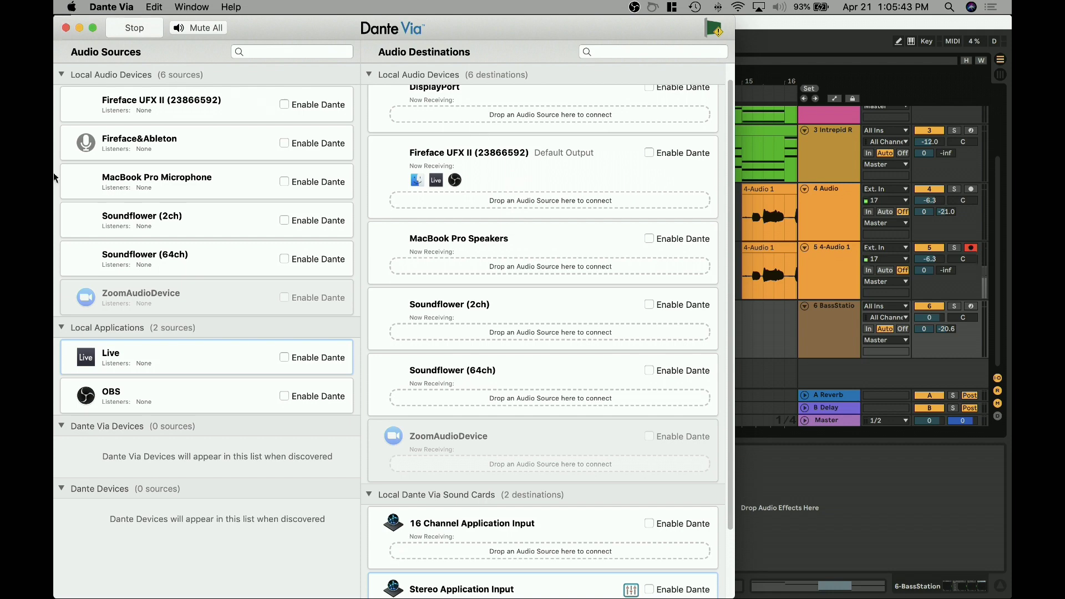
scroll(418, 554, down, 3)
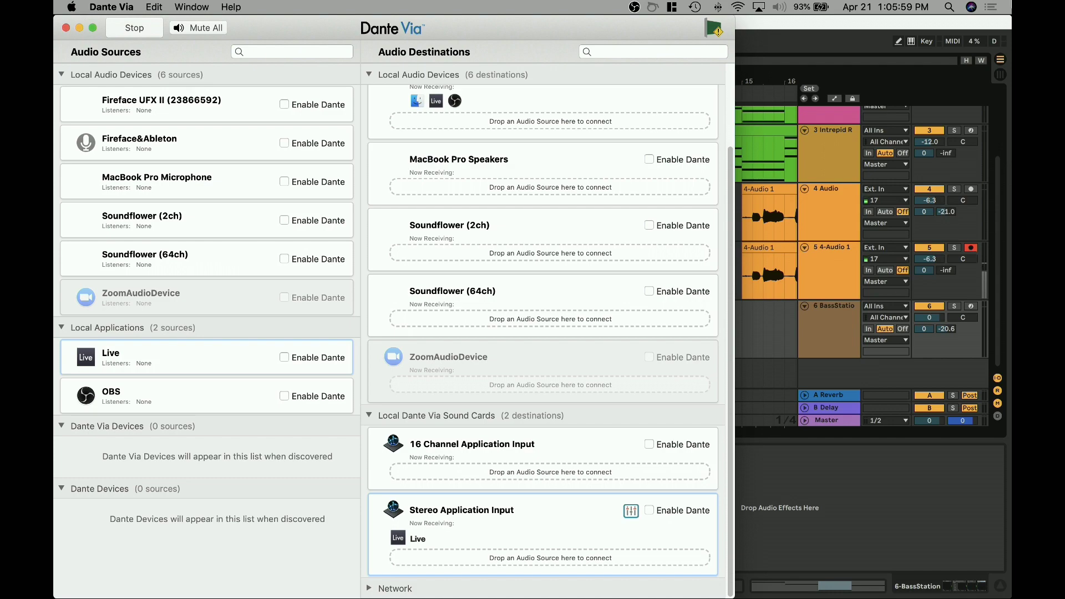
Delete the Audio Input Capture source from OBS Scene 2 and begin adding a new one
mouse_move(1004, 6)
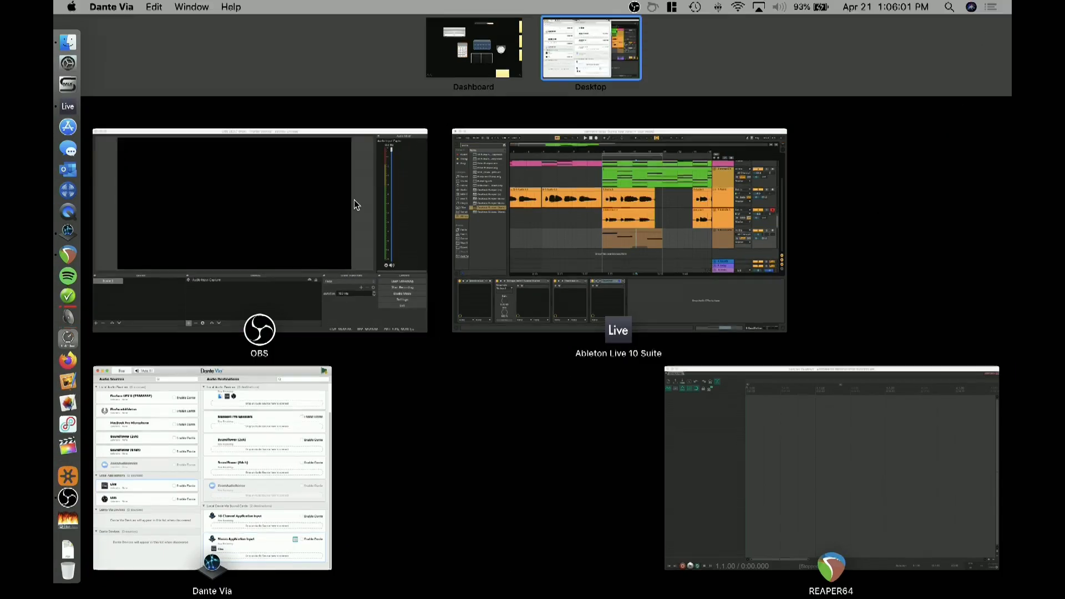
click(354, 200)
right_click(362, 449)
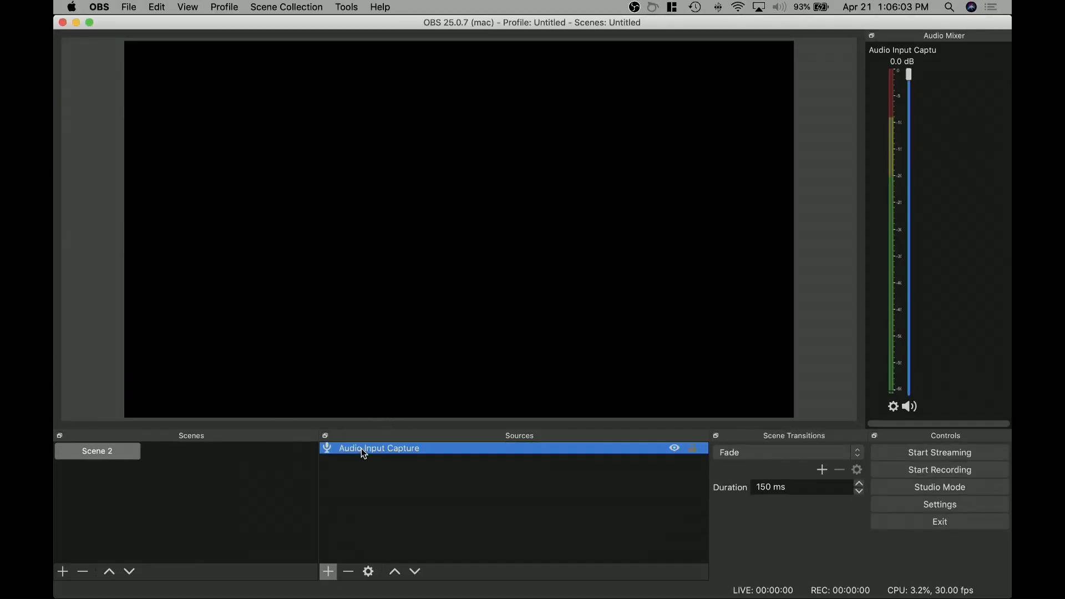
click(359, 530)
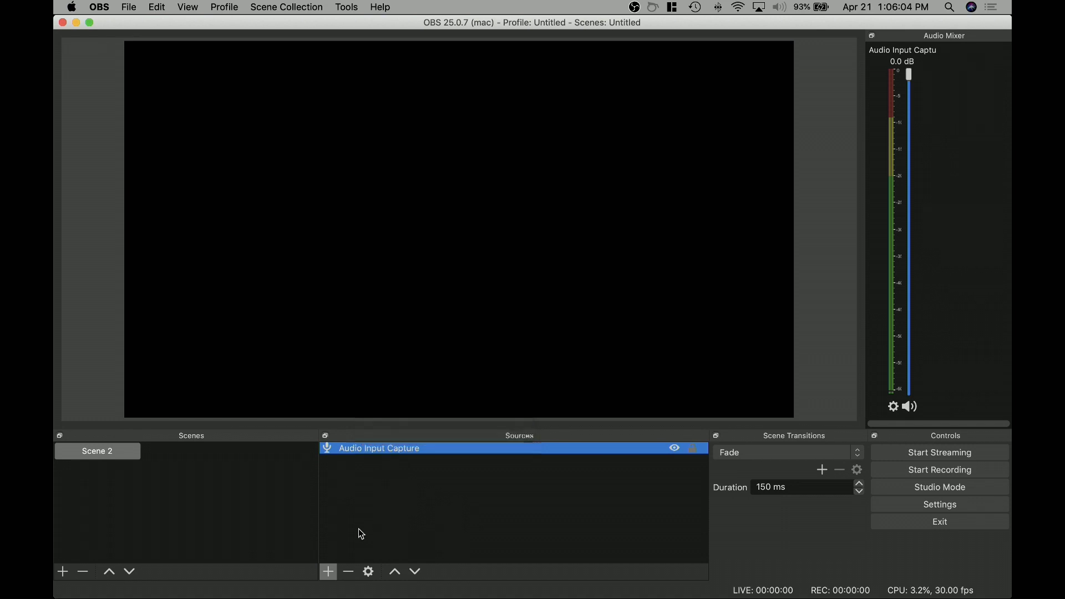
click(348, 572)
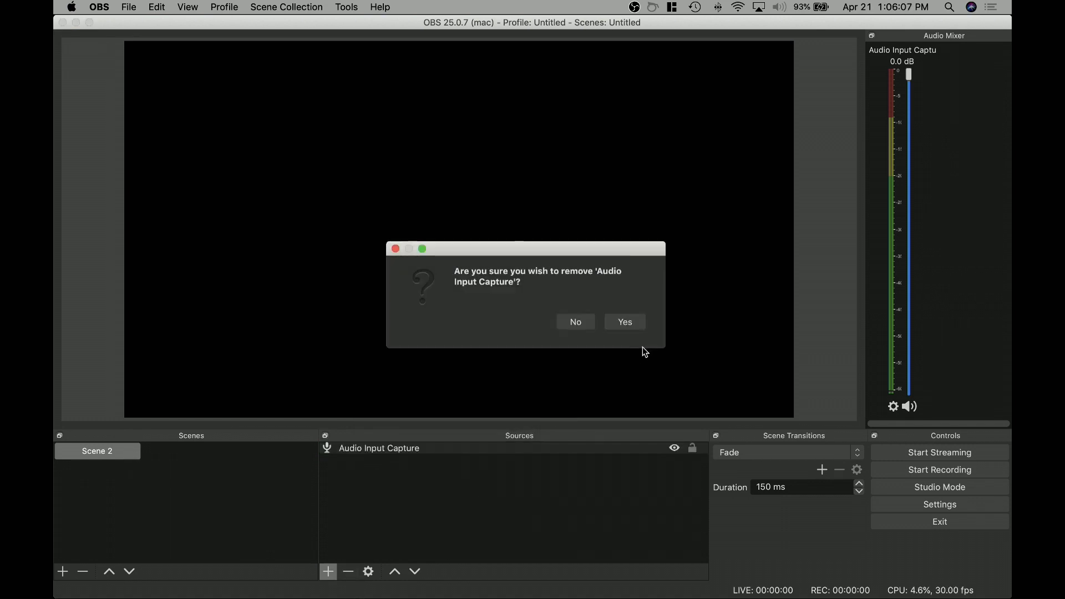
click(628, 325)
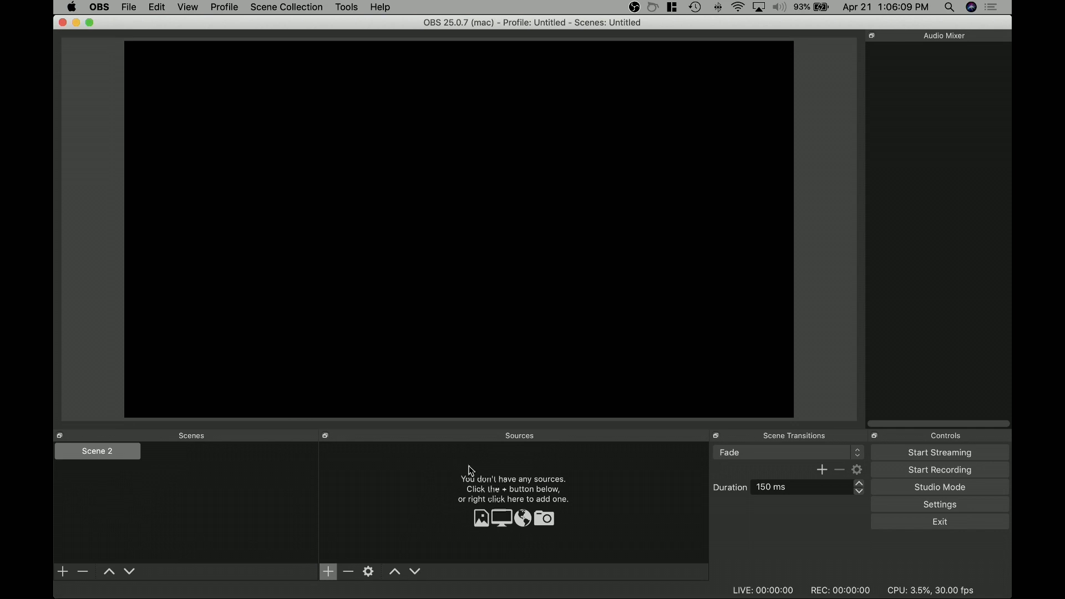
click(337, 571)
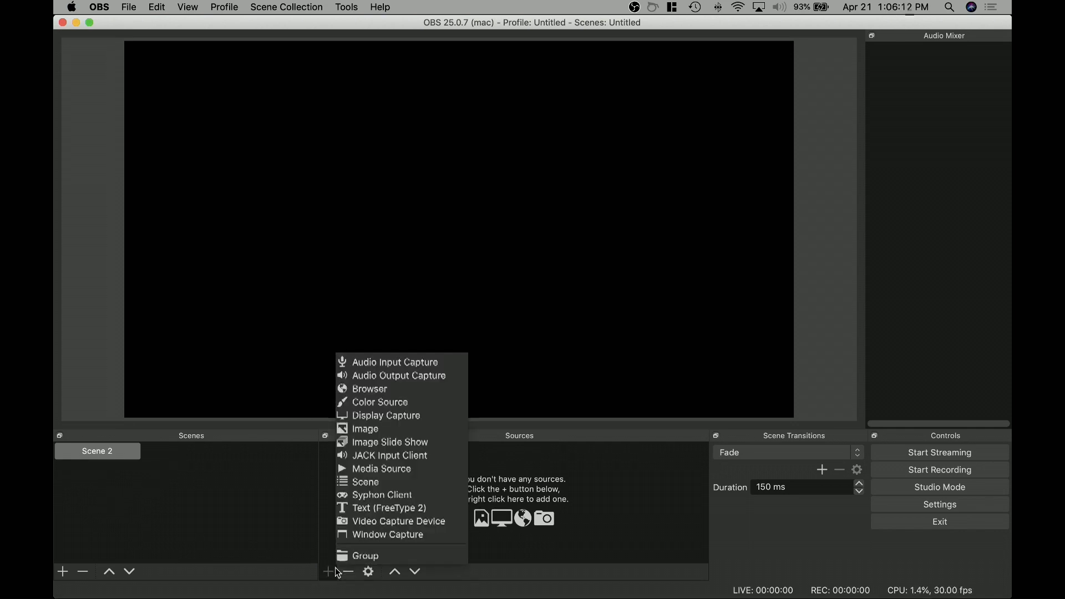
click(422, 362)
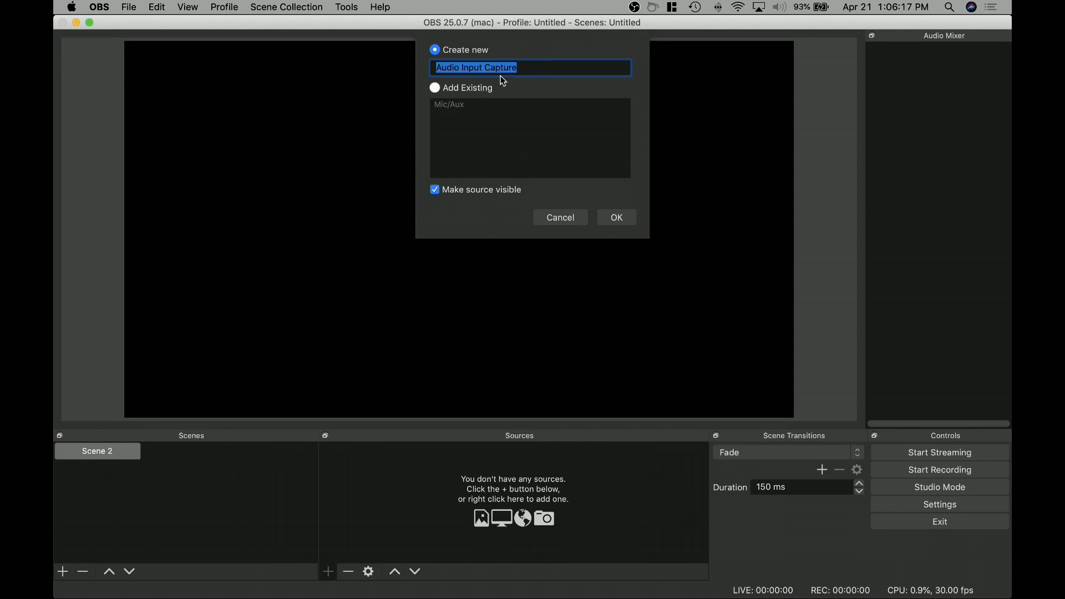
Create audio input source 'Ableton for stream' with Dante Via Stereo as its device
text(Ableton for stream)
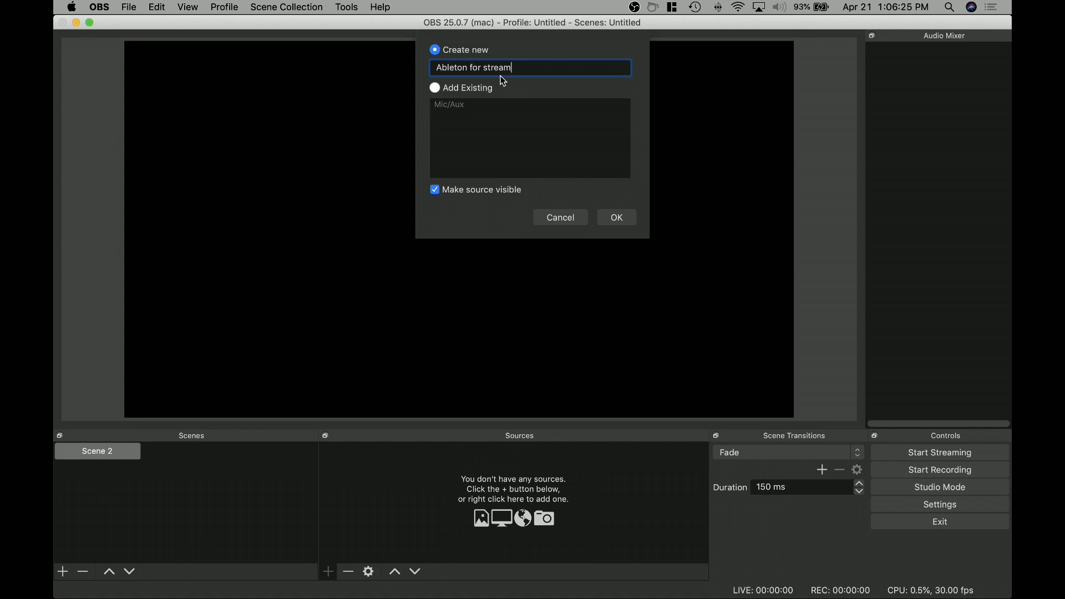
click(612, 218)
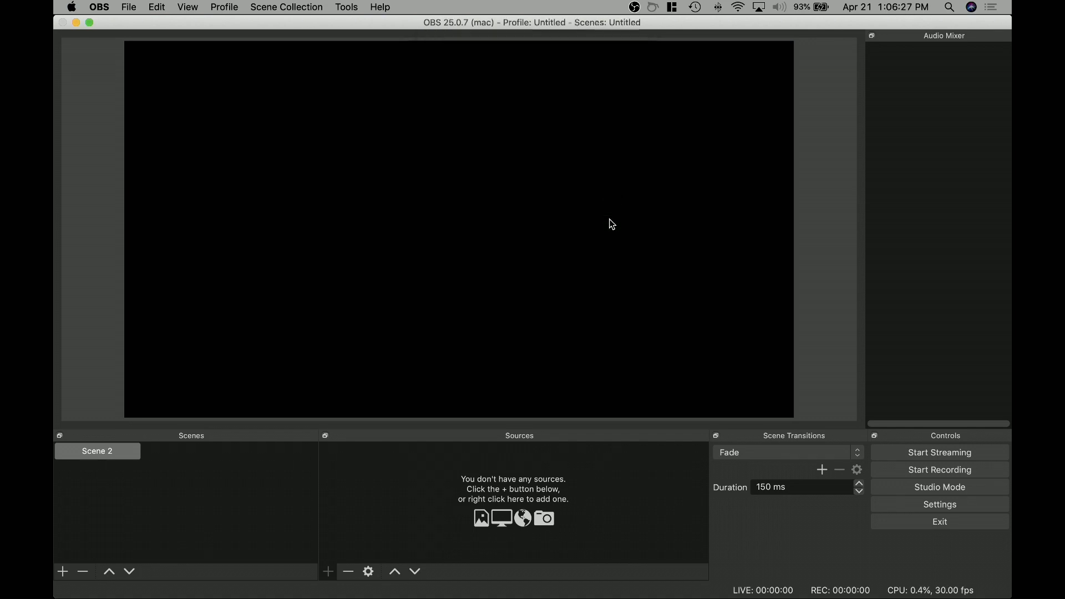
click(440, 139)
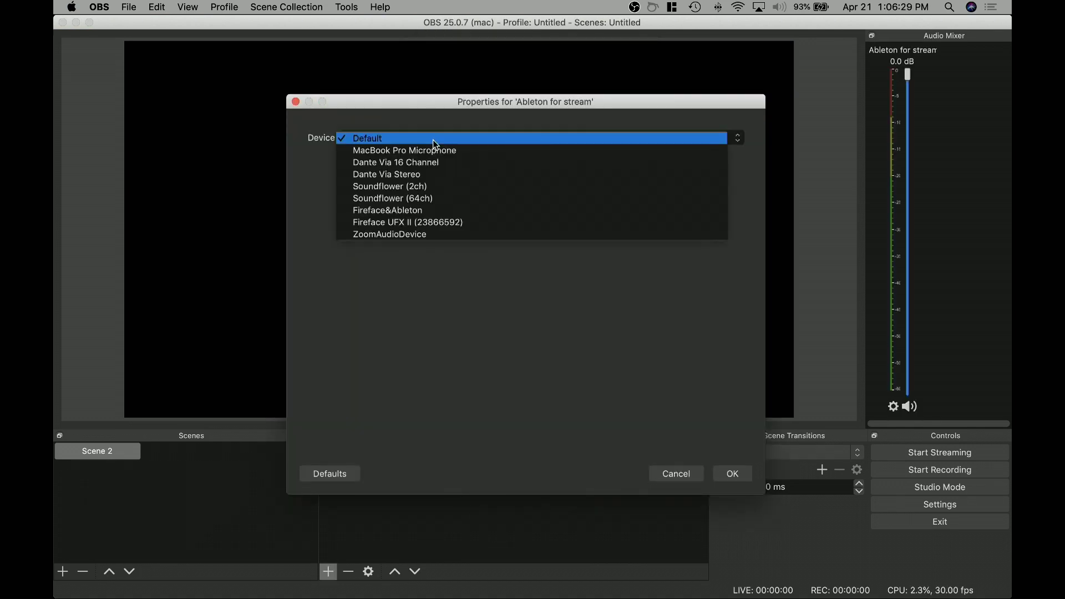
click(403, 176)
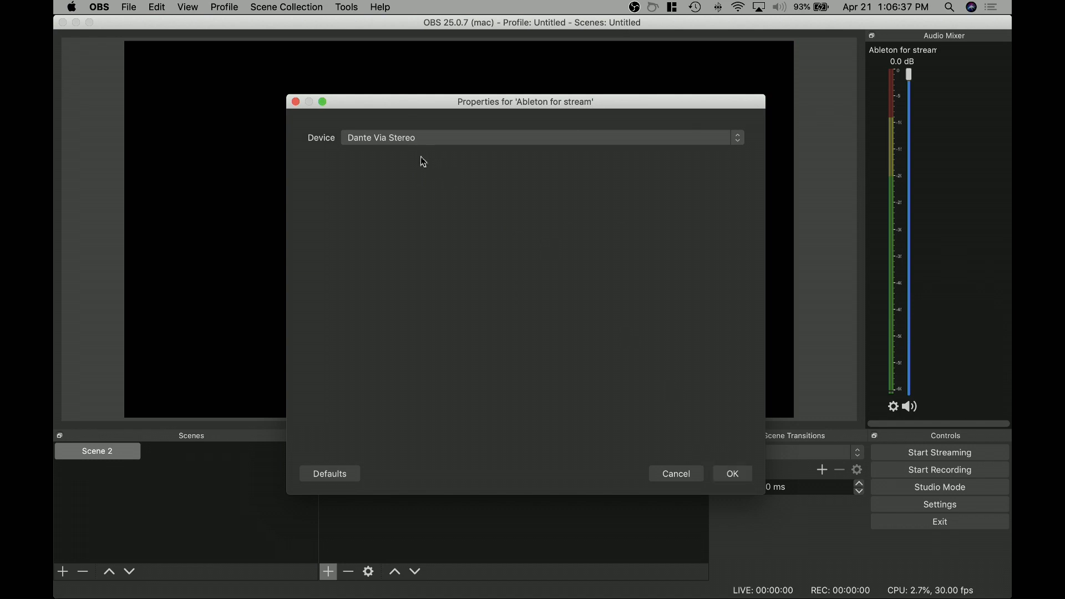
click(375, 140)
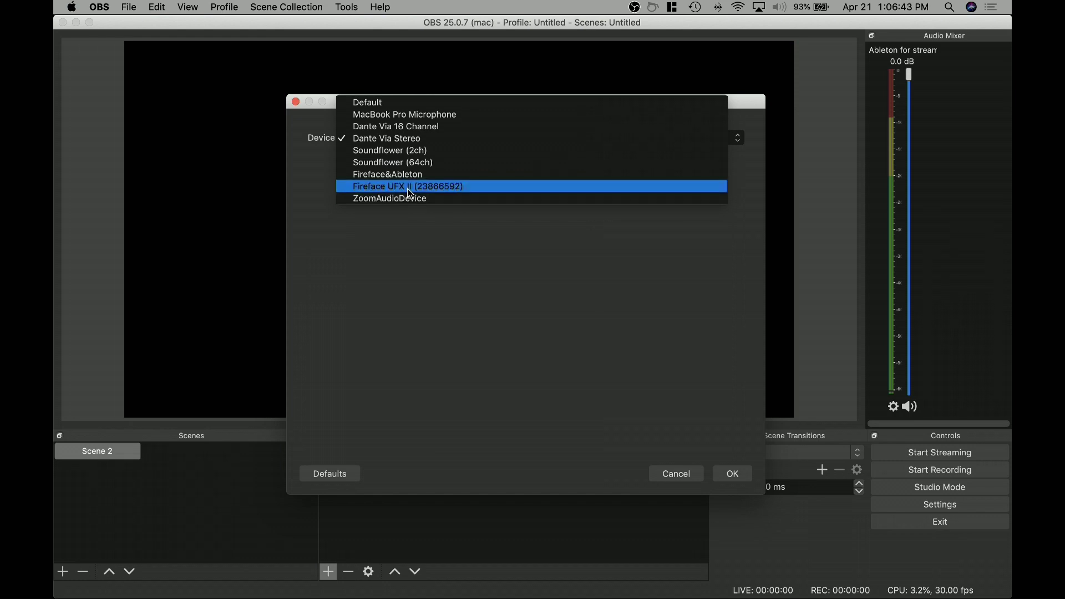
click(394, 142)
click(722, 472)
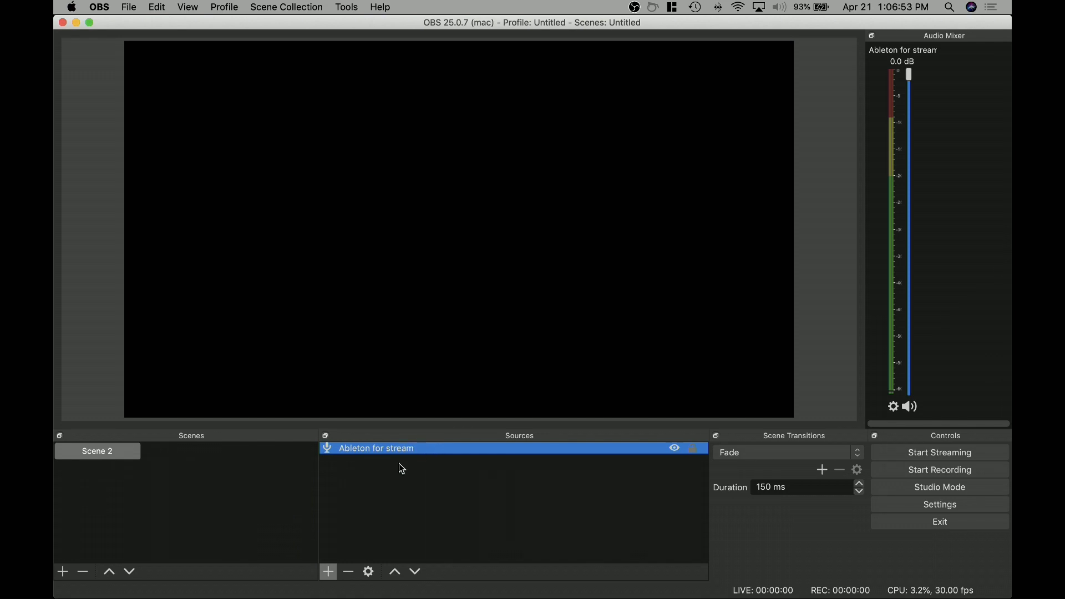
Start Ableton playback, then switch to OBS to monitor the new audio source
key(ctrl+Up)
click(656, 542)
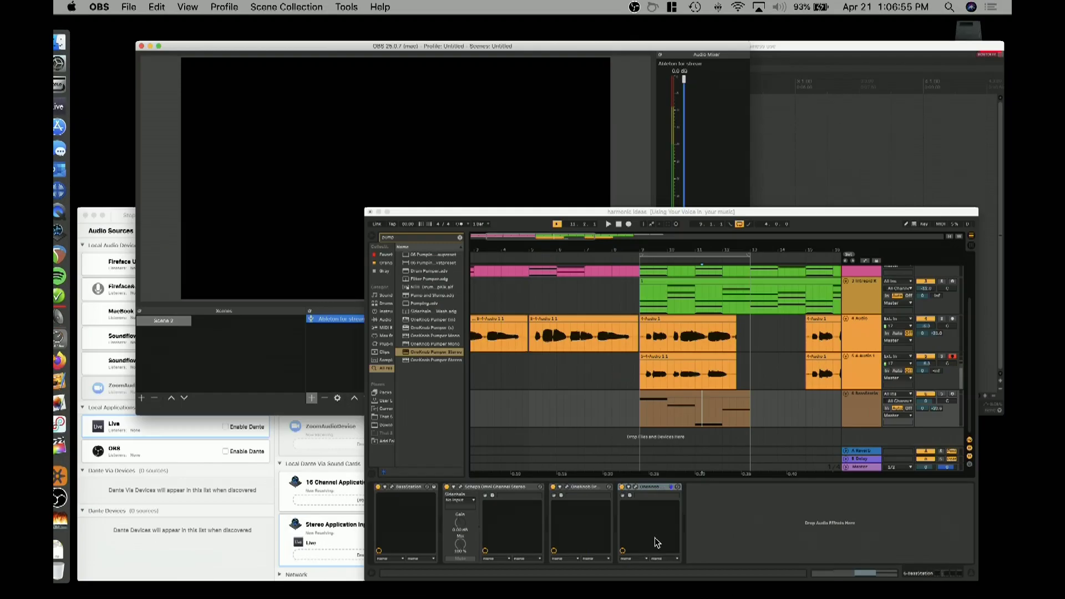
key(space)
key(ctrl+Up)
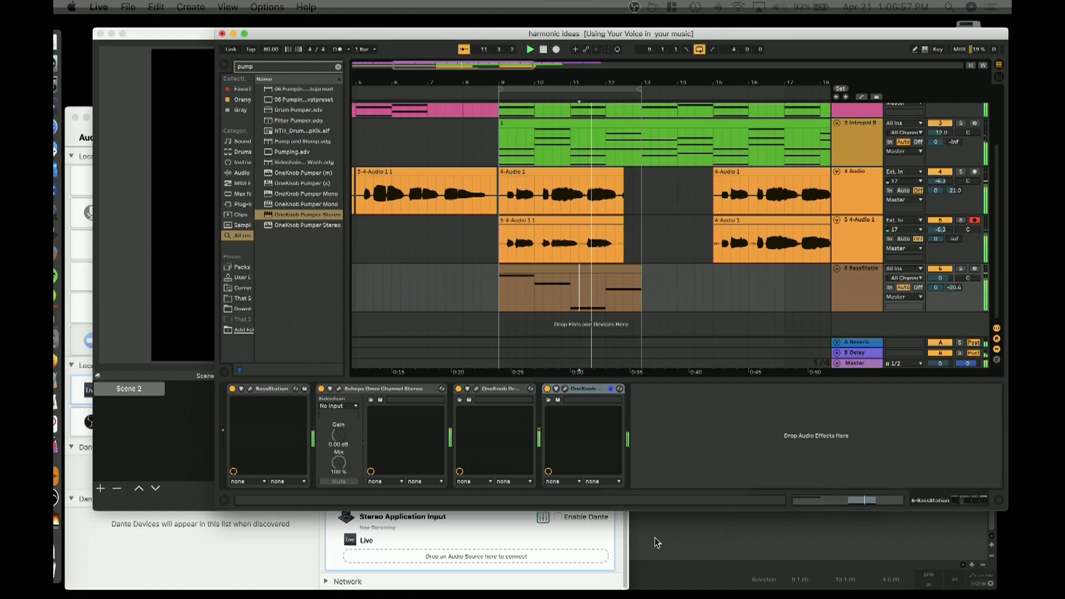
click(527, 133)
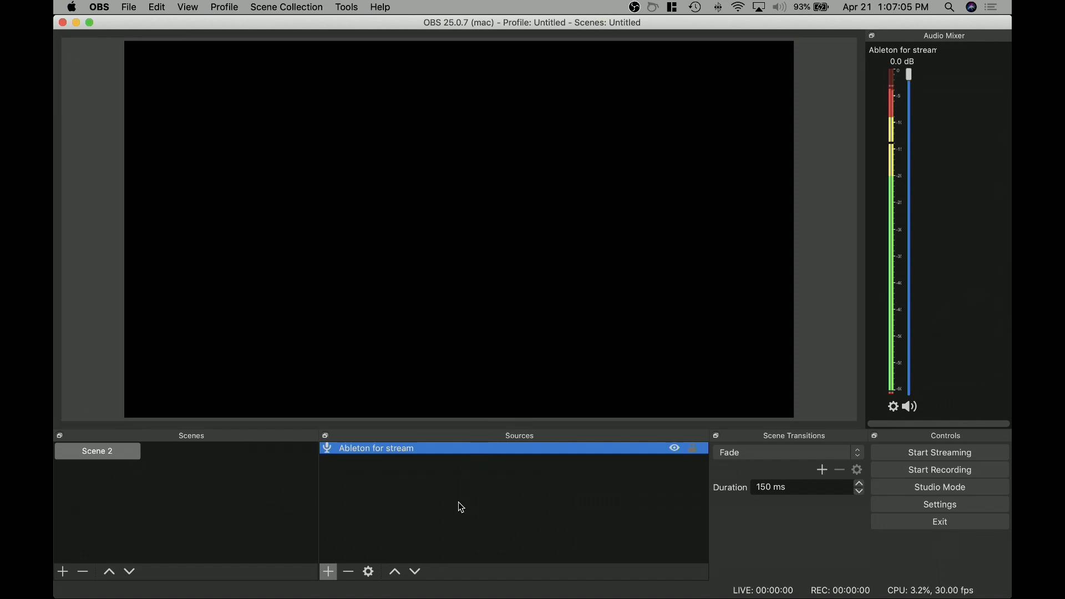
key(ctrl+Up)
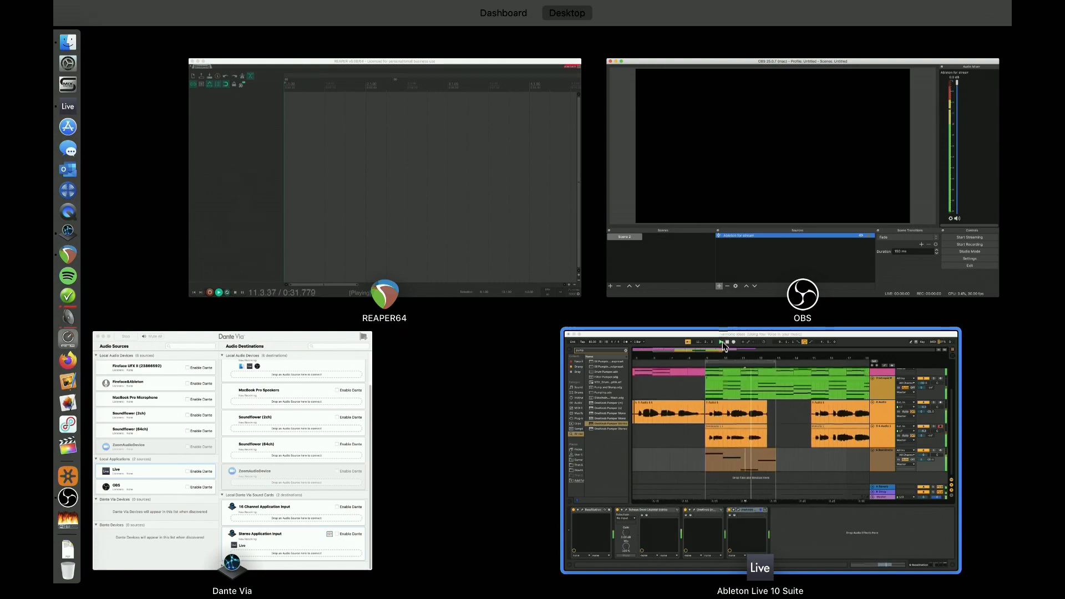
click(698, 271)
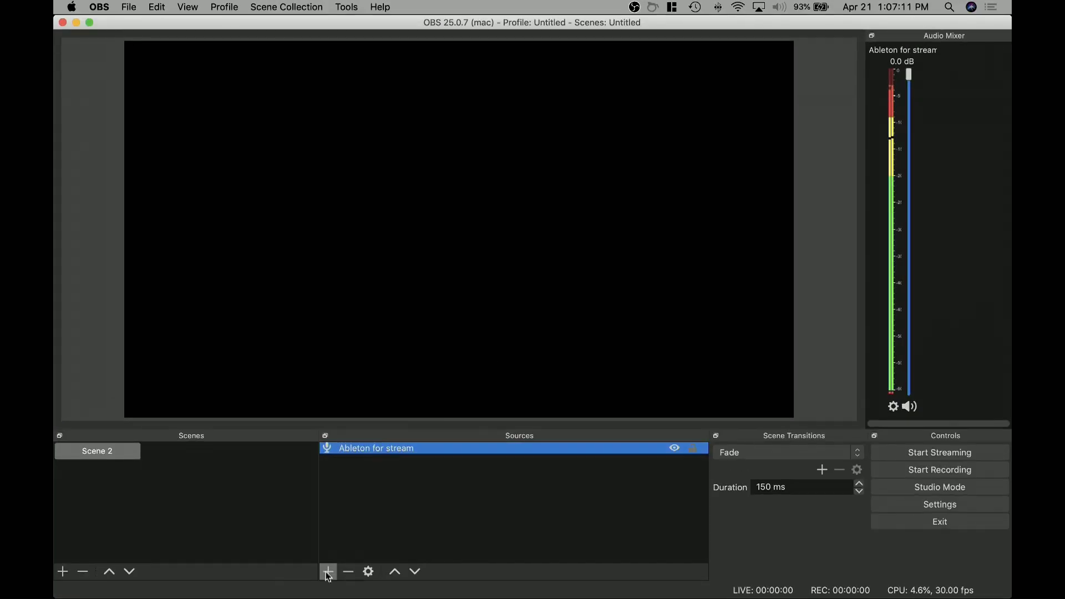
key(ctrl+Up)
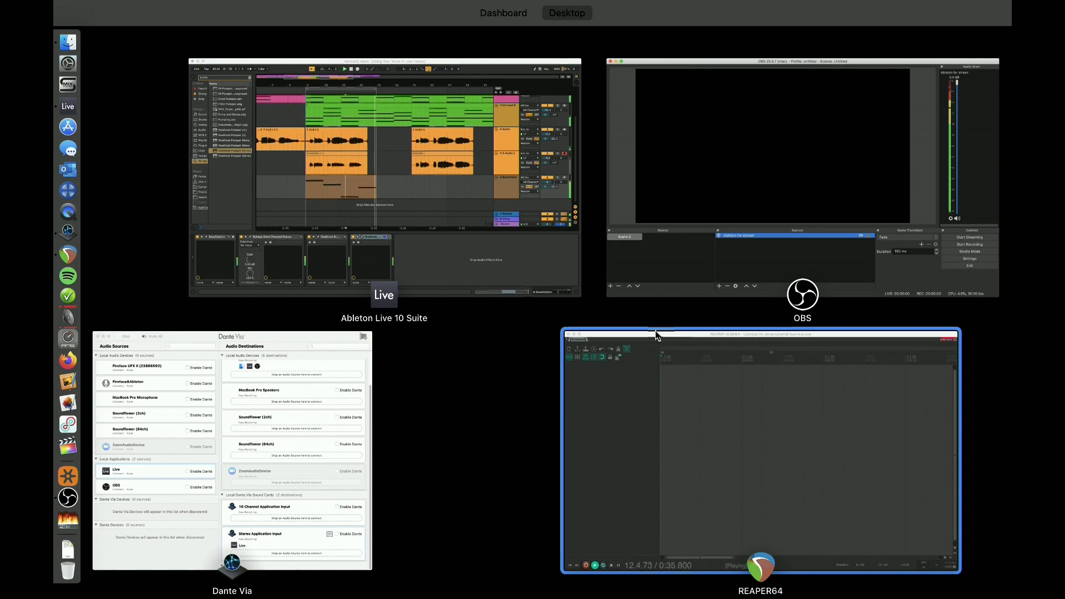
click(654, 244)
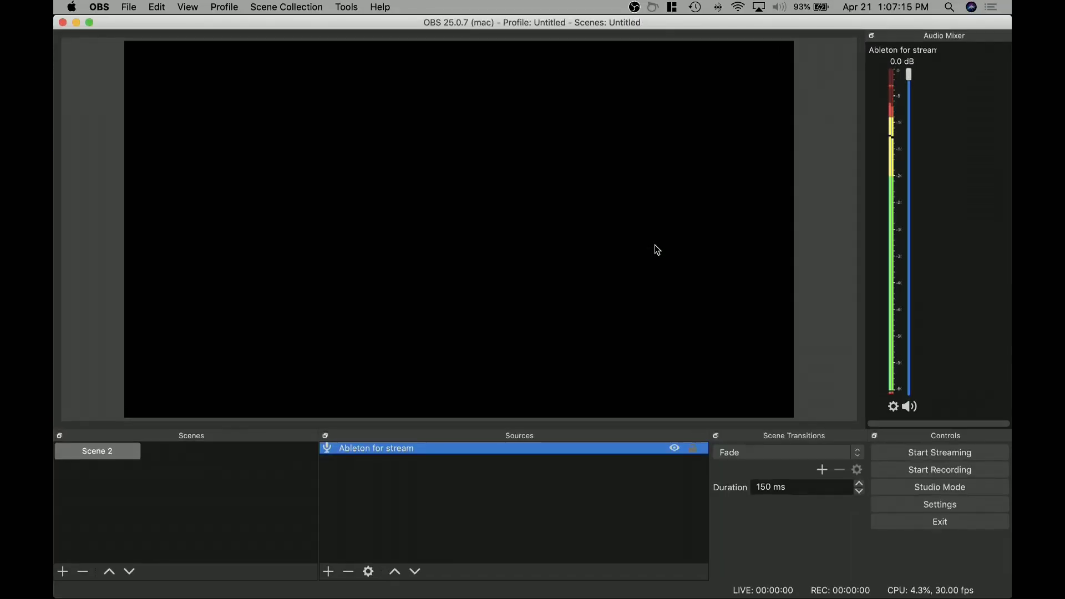
Return to Ableton Live and stop playback of the set
key(ctrl+Up)
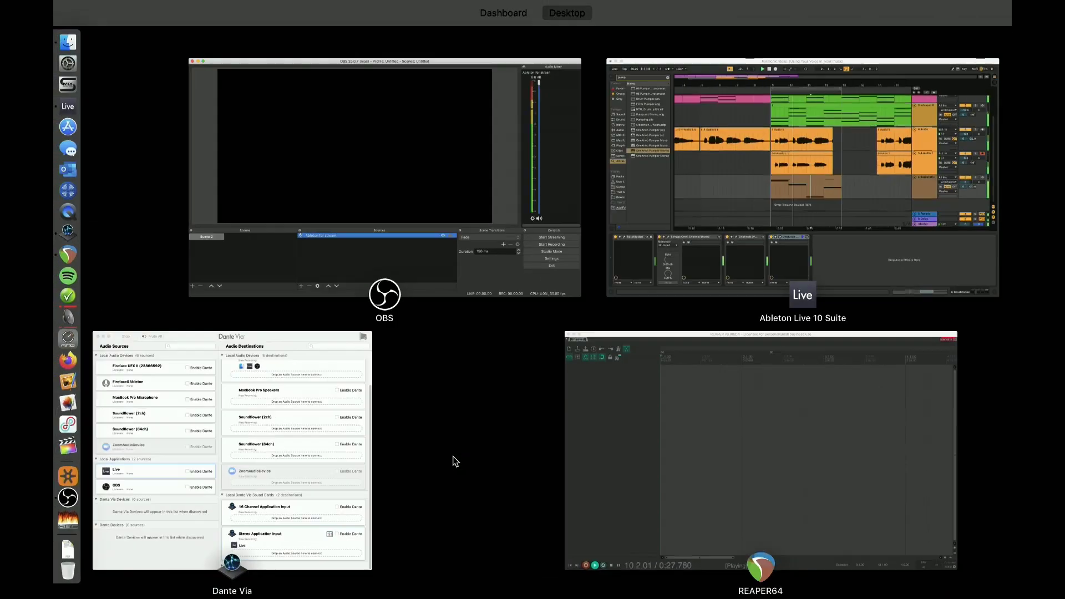
click(799, 177)
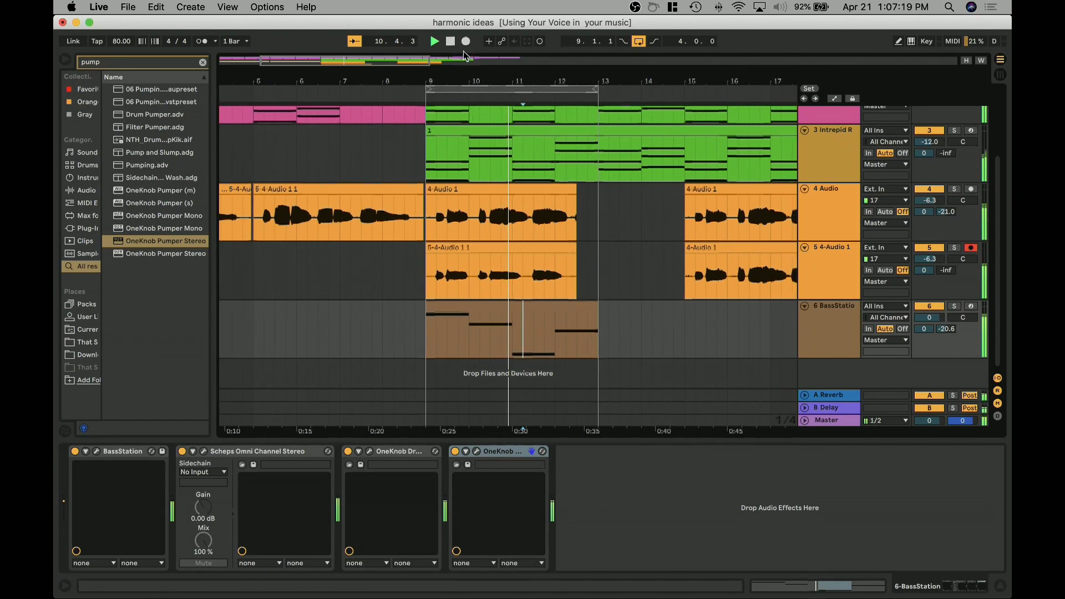
key(space)
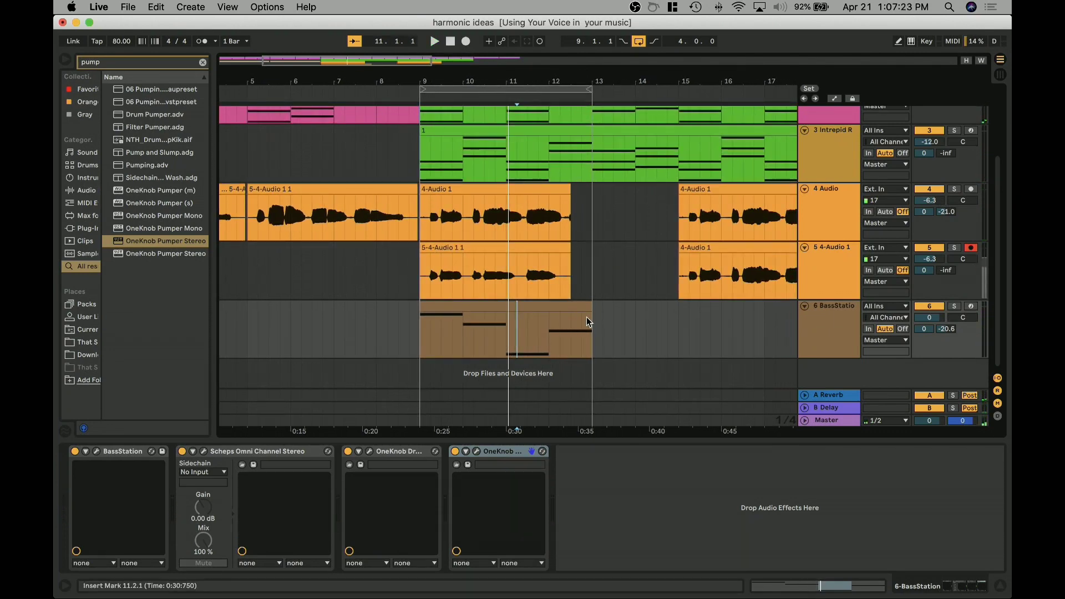
Insert a new audio track, 7 Audio, next to the BassStation track
scroll(587, 317, left, 1)
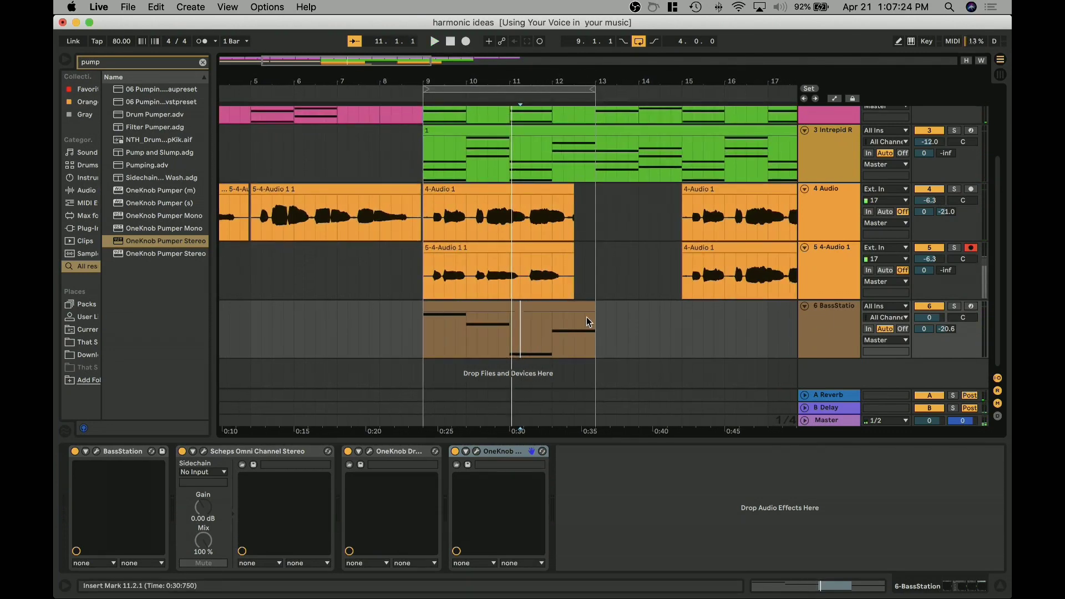
click(835, 374)
right_click(833, 370)
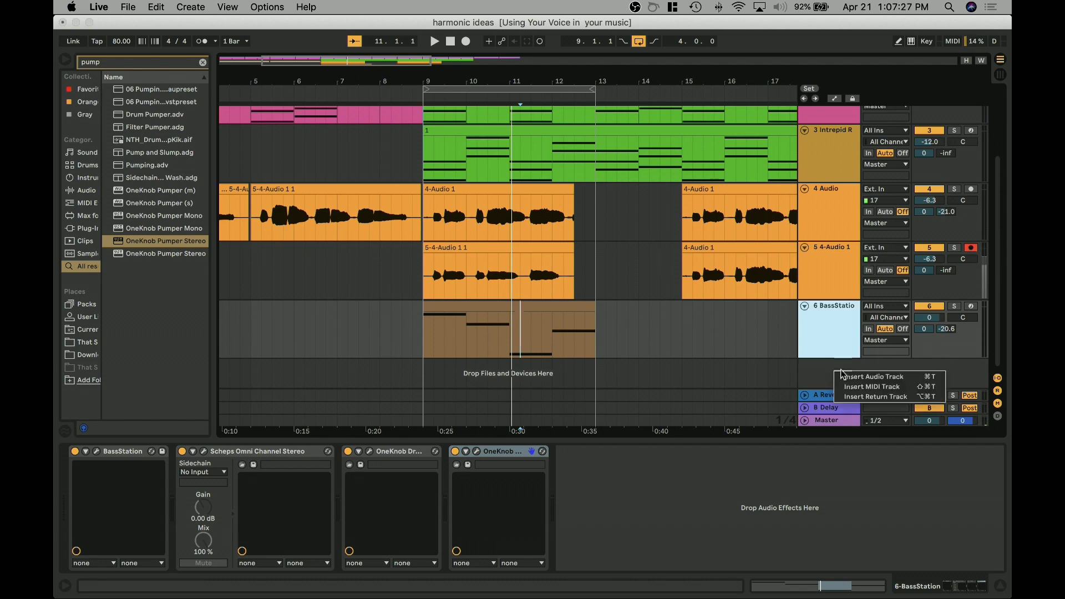
click(873, 377)
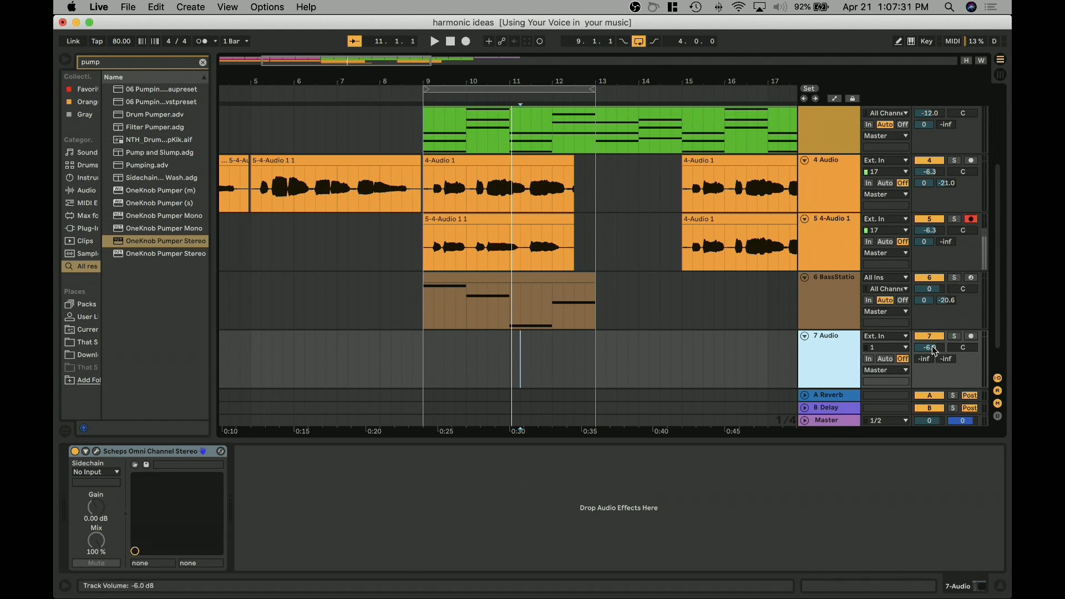
Set 7 Audio's input to channel 17, monitoring to In, and volume to 0 dB
click(882, 348)
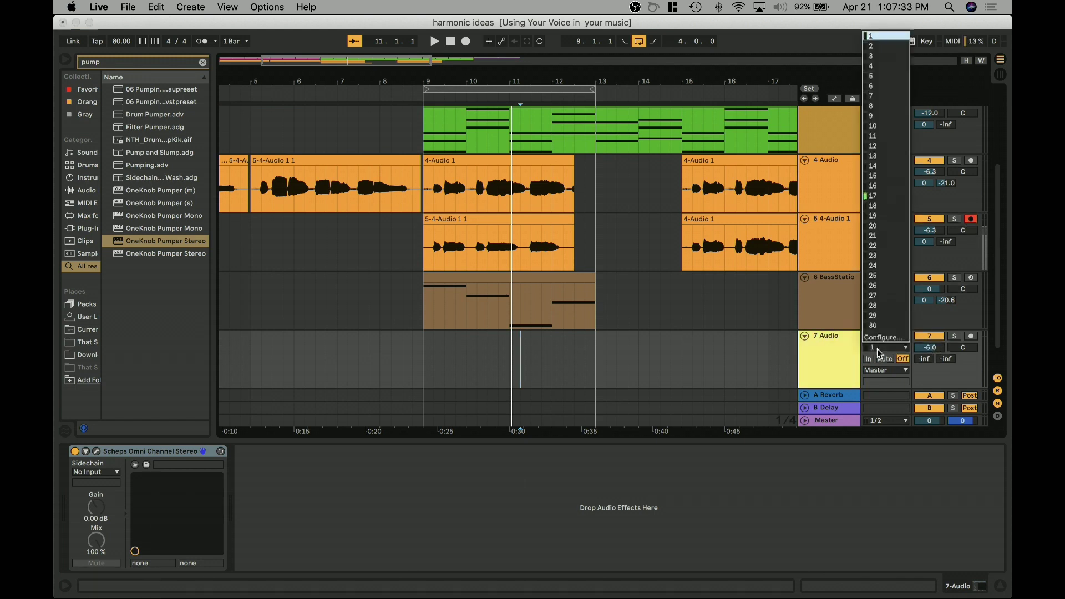
click(881, 197)
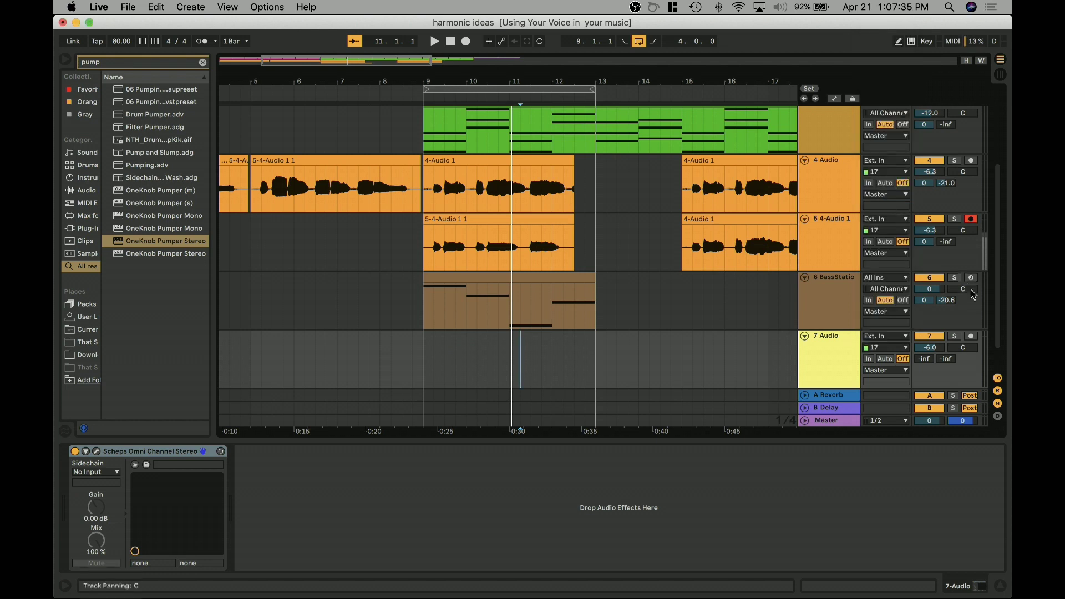
click(873, 360)
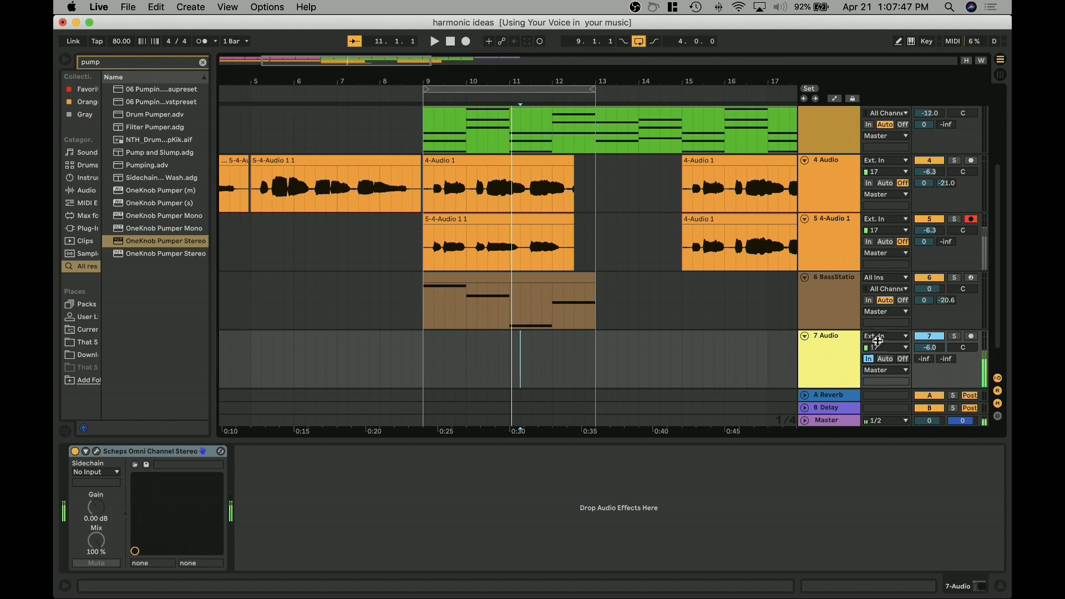
double_click(937, 350)
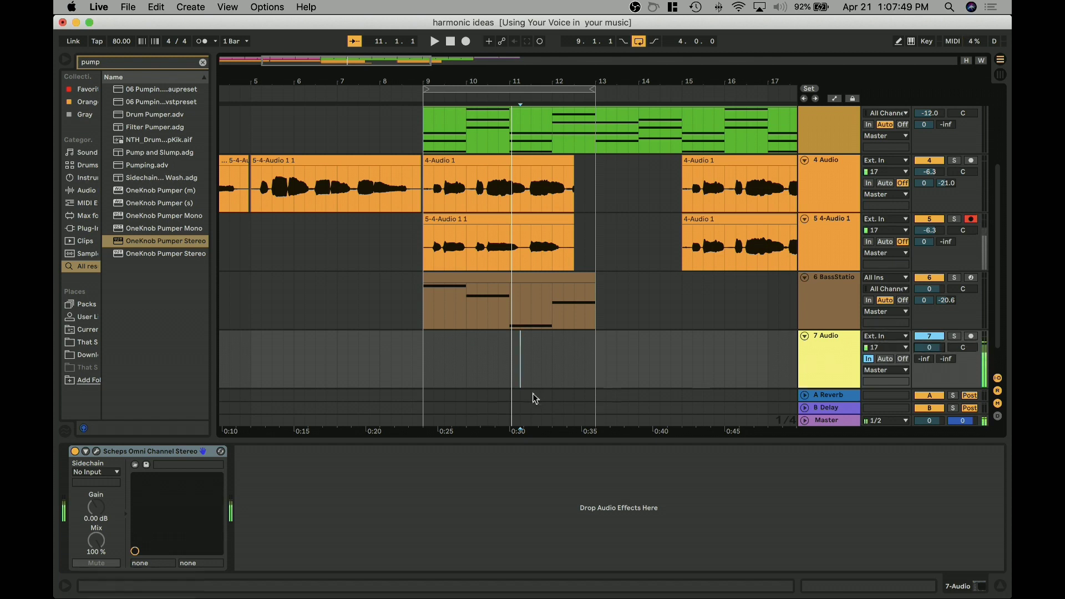
click(96, 452)
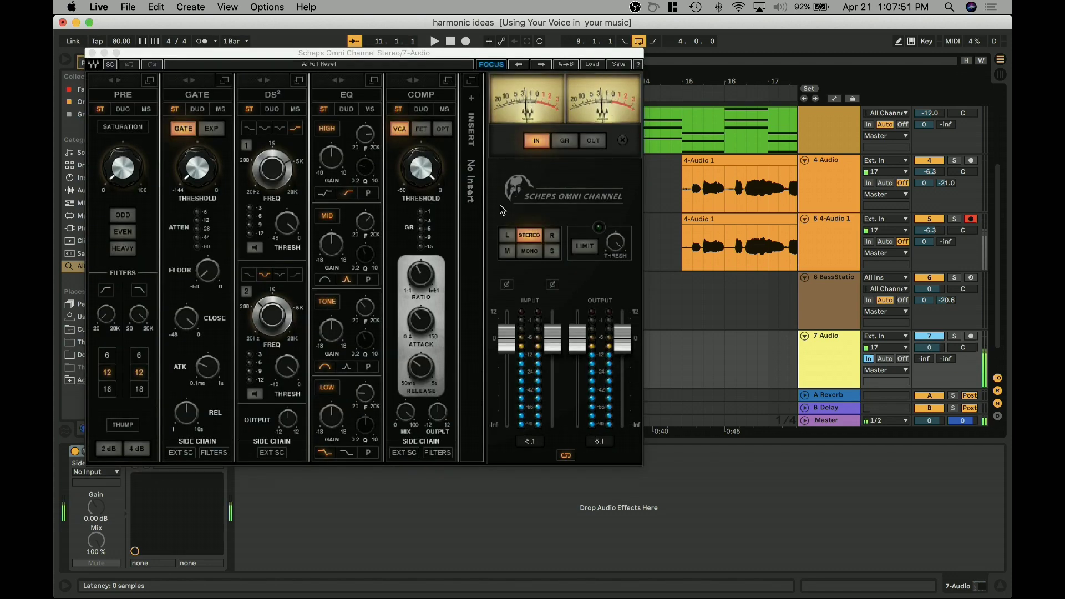
click(591, 65)
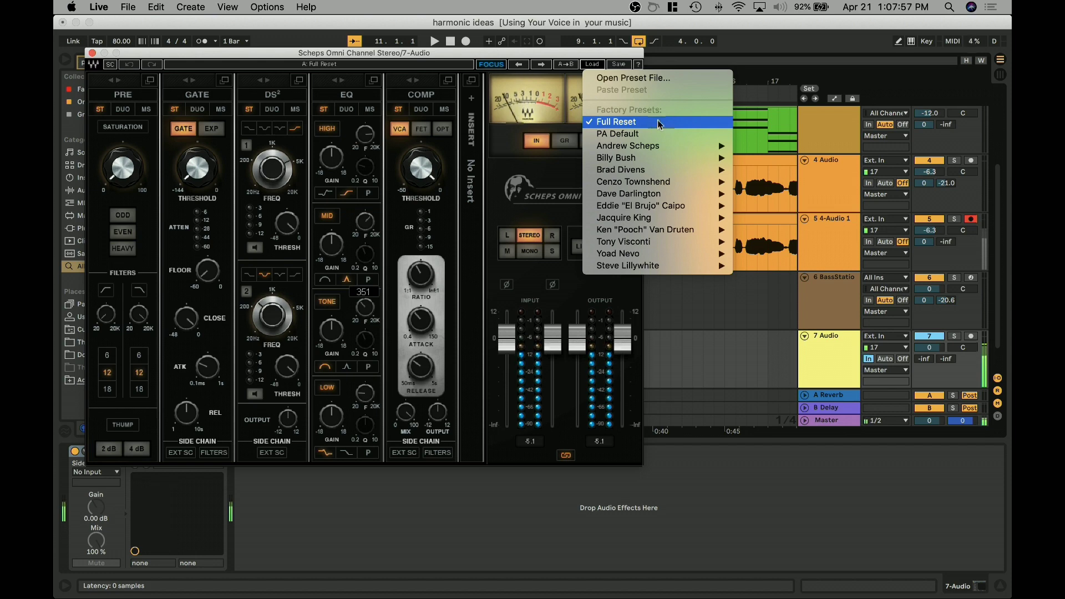
click(486, 227)
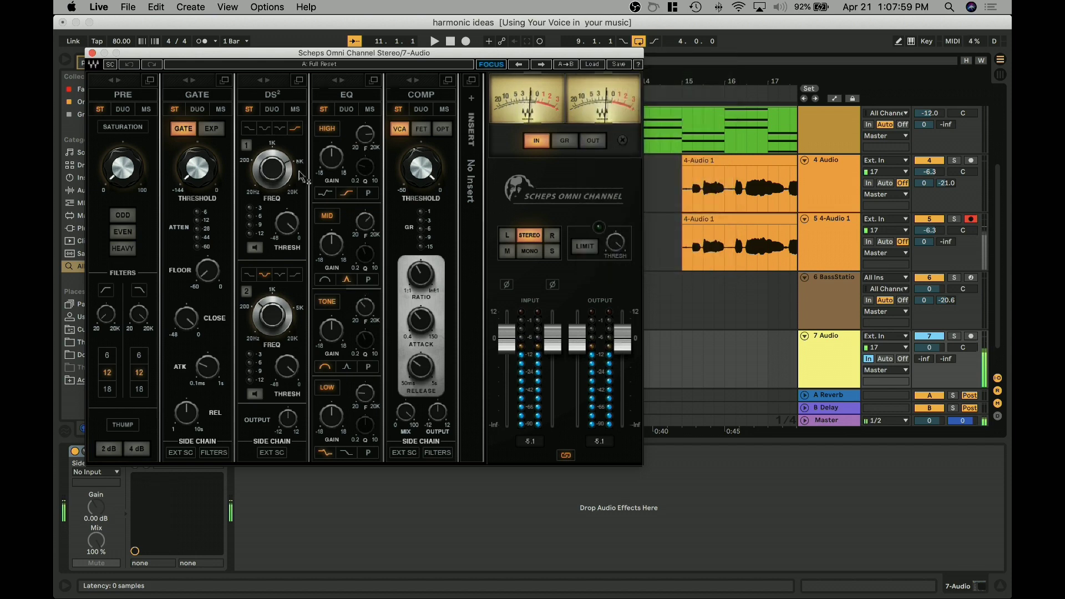
mouse_move(283, 328)
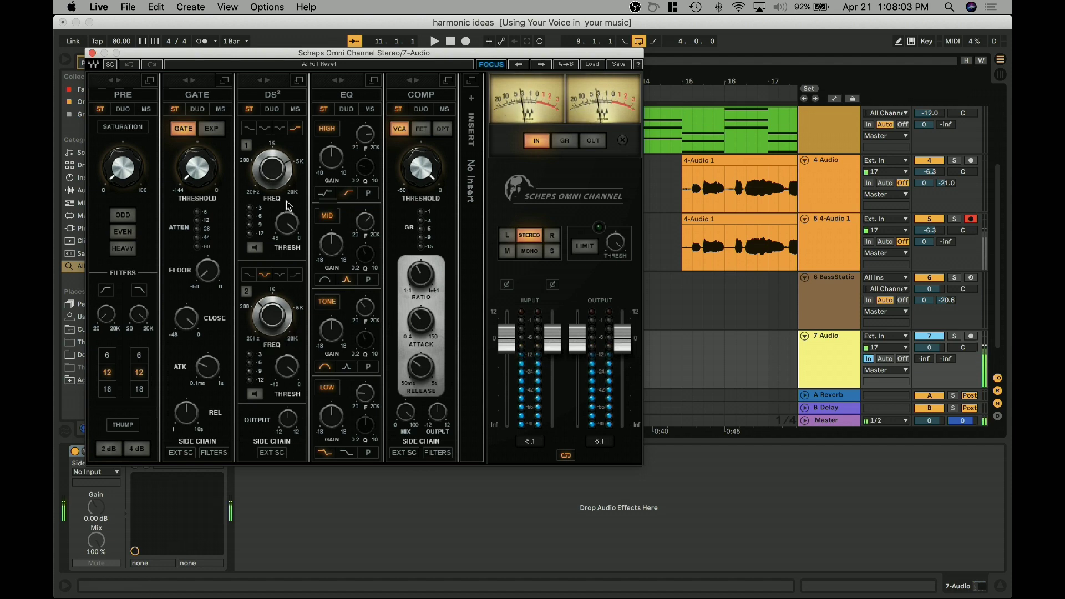
Close the Scheps Omni Channel window, toggle 7 Audio monitoring off and back to In, then switch to OBS
click(92, 53)
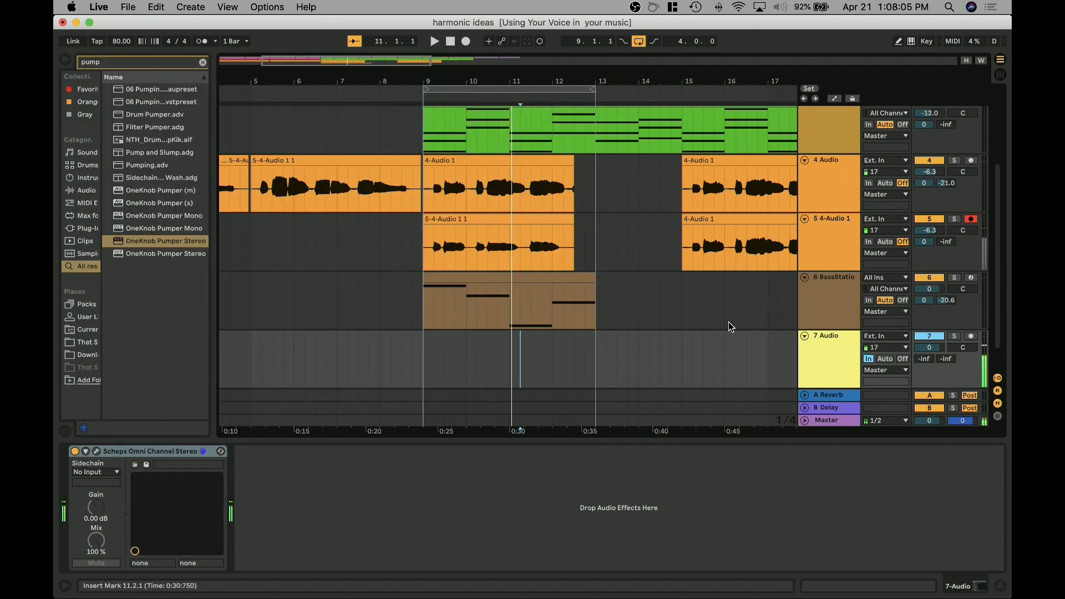
click(899, 359)
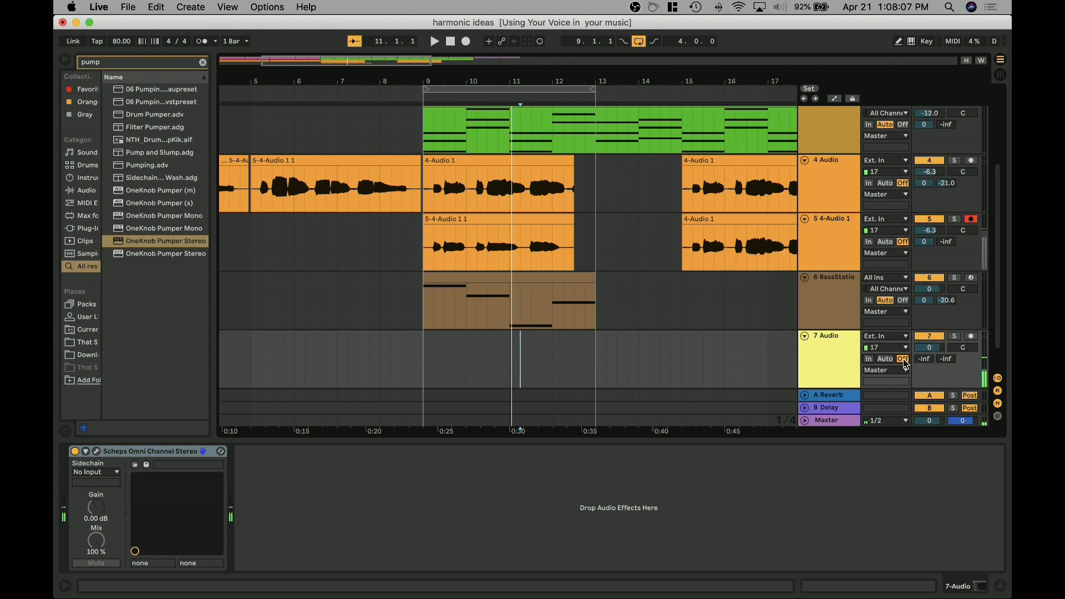
click(869, 359)
key(ctrl+Up)
click(730, 428)
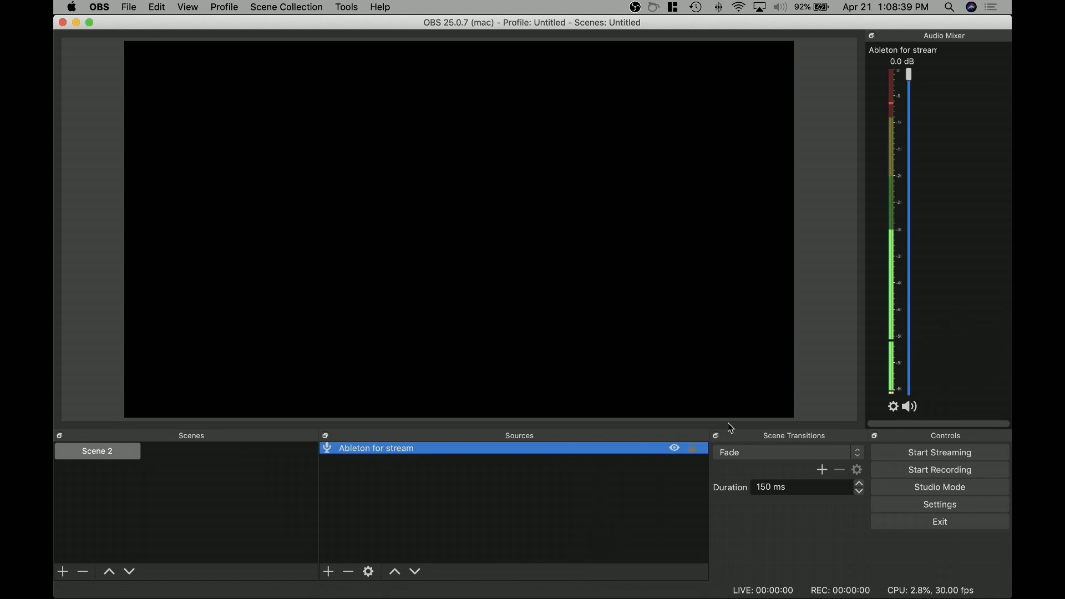
Switch between Ableton and OBS, review OBS's addable source types, then show all windows in Mission Control
key(ctrl+Up)
click(835, 190)
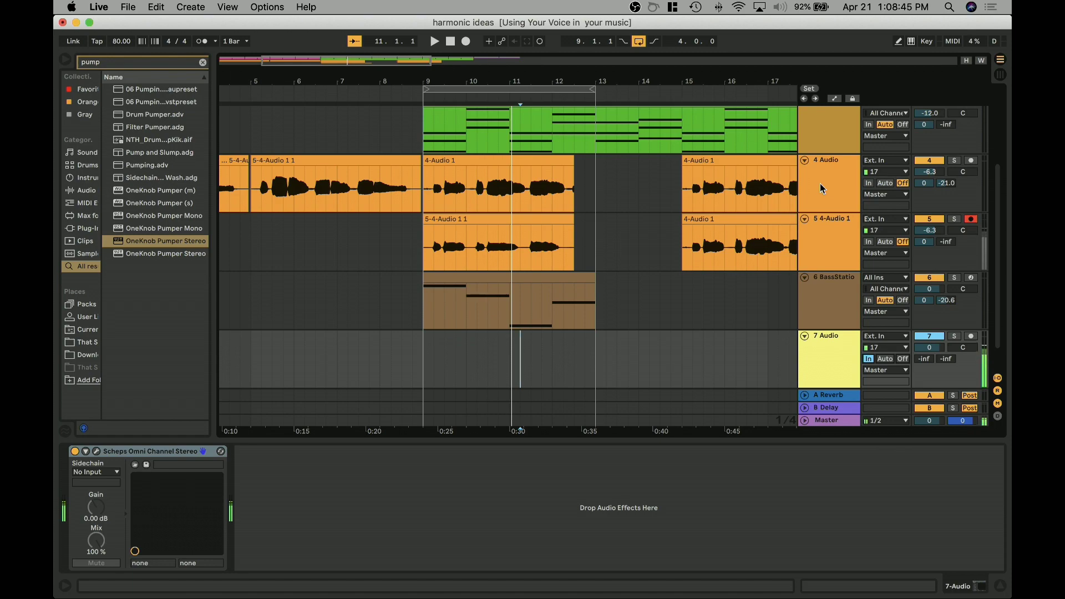
key(ctrl+Up)
click(373, 228)
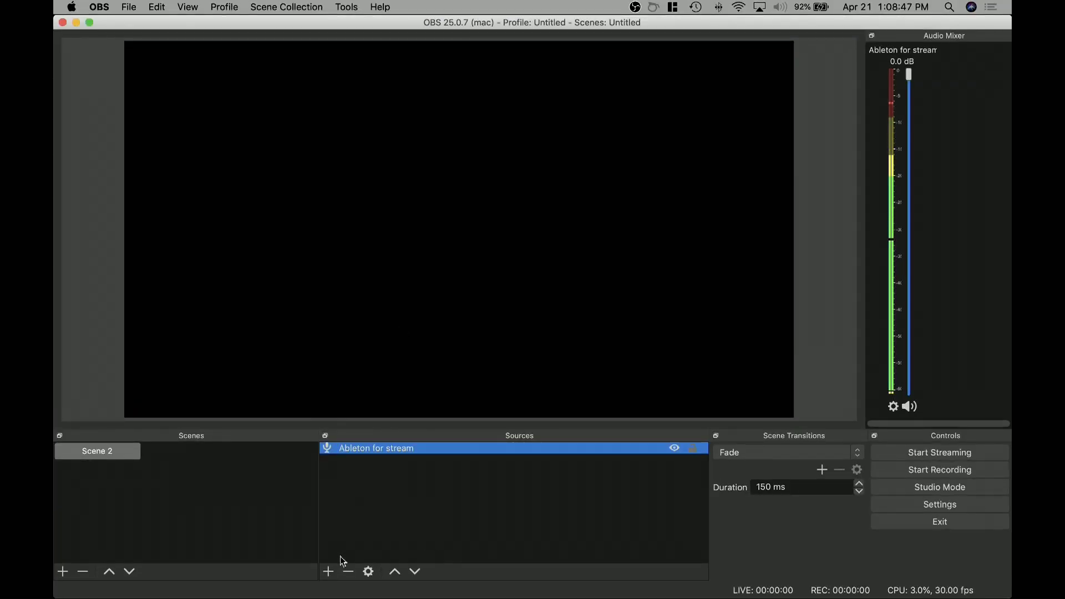
click(327, 572)
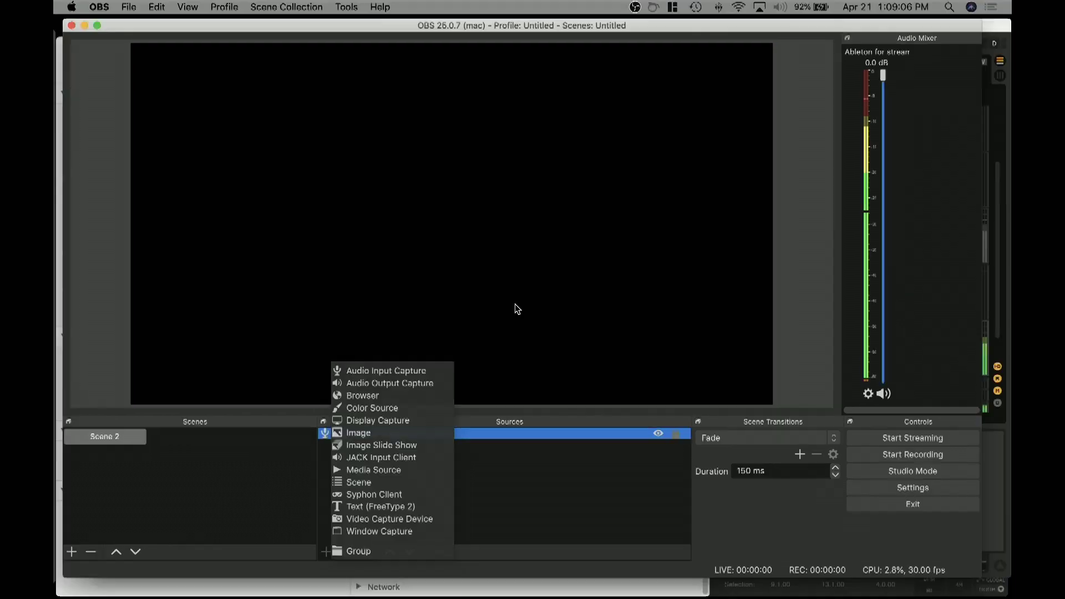
key(ctrl+Up)
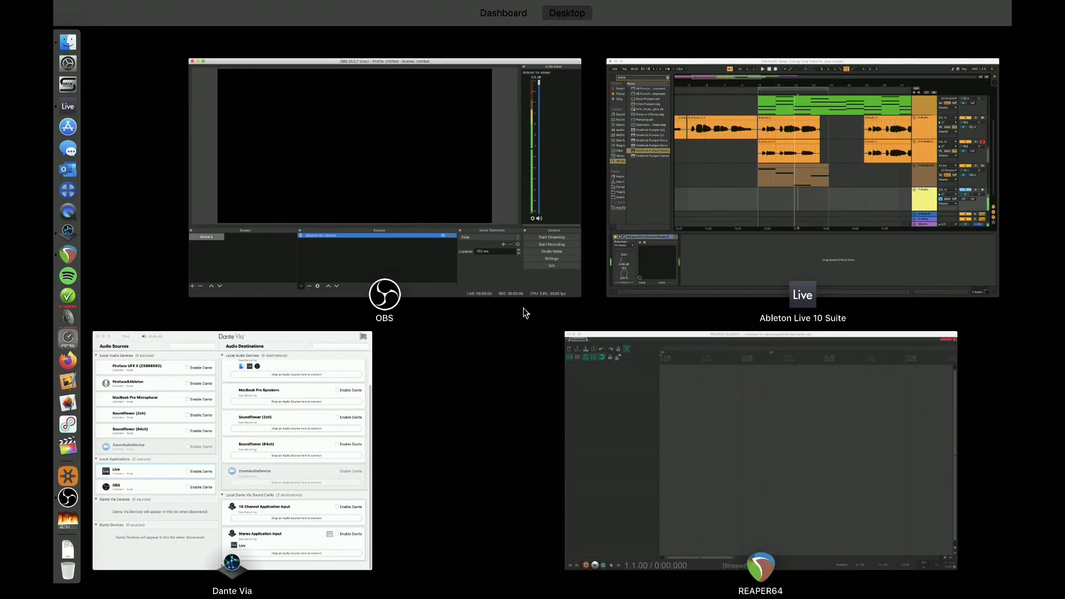
click(699, 258)
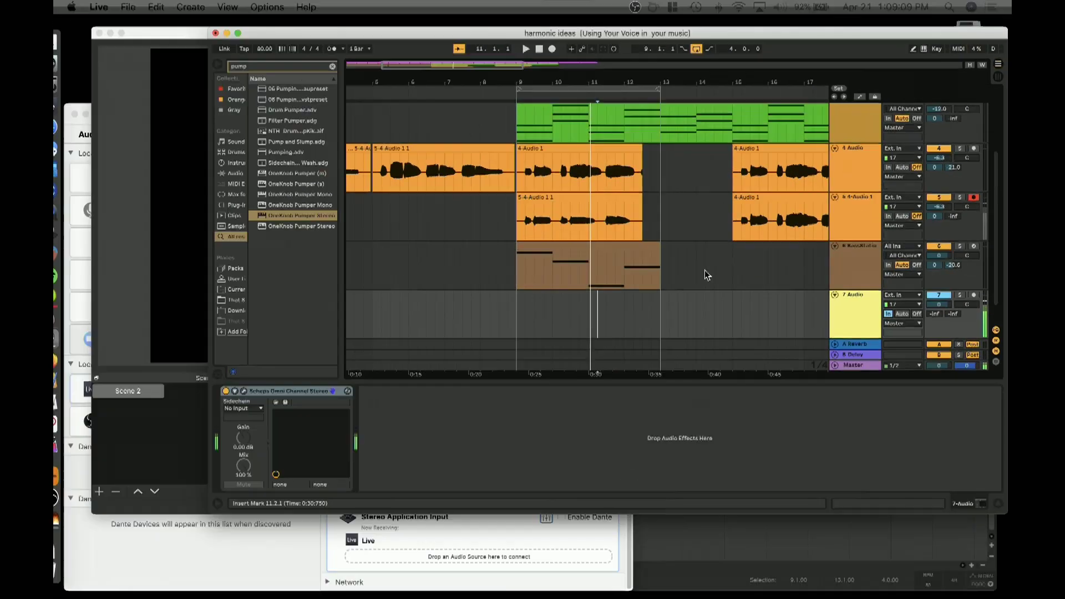